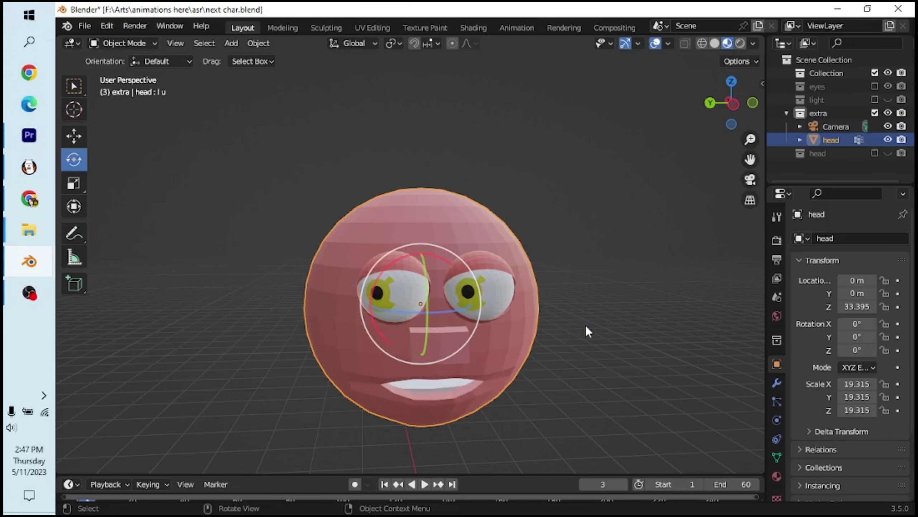
Review the head's vertex groups and shape keys, turn it to face left, then open Add > Mesh
{"action": "left_click", "coordinate": [709, 416]}
{"action": "left_click", "coordinate": [777, 457]}
{"action": "scroll", "coordinate": [872, 421], "scroll_direction": "up", "scroll_amount": 1}
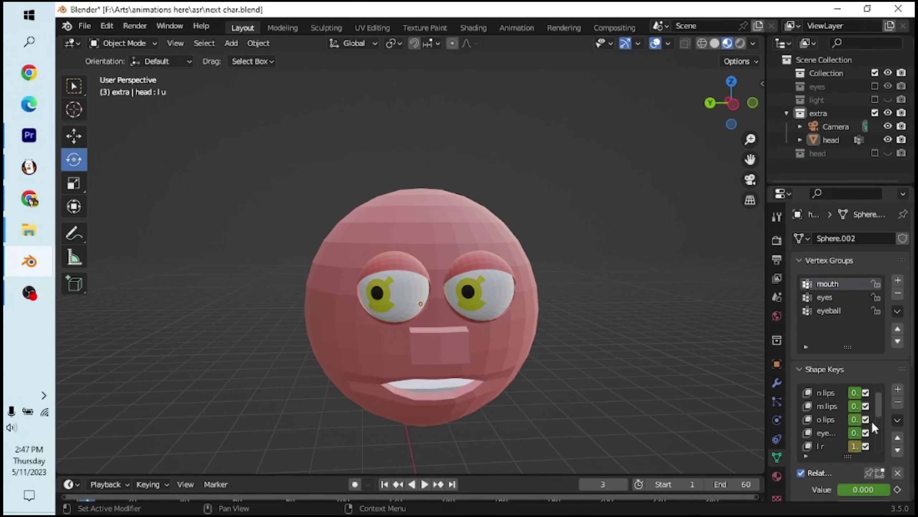
{"action": "left_click", "coordinate": [480, 335]}
{"action": "left_click_drag", "start_coordinate": [486, 341], "coordinate": [597, 336]}
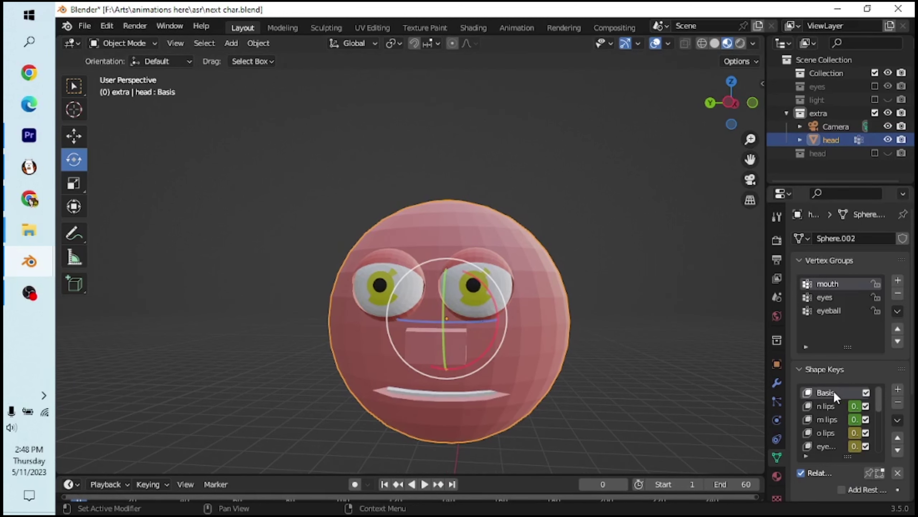
{"action": "scroll", "coordinate": [404, 241], "scroll_direction": "down", "scroll_amount": 2}
{"action": "left_click", "coordinate": [232, 43]}
{"action": "mouse_move", "coordinate": [250, 58]}
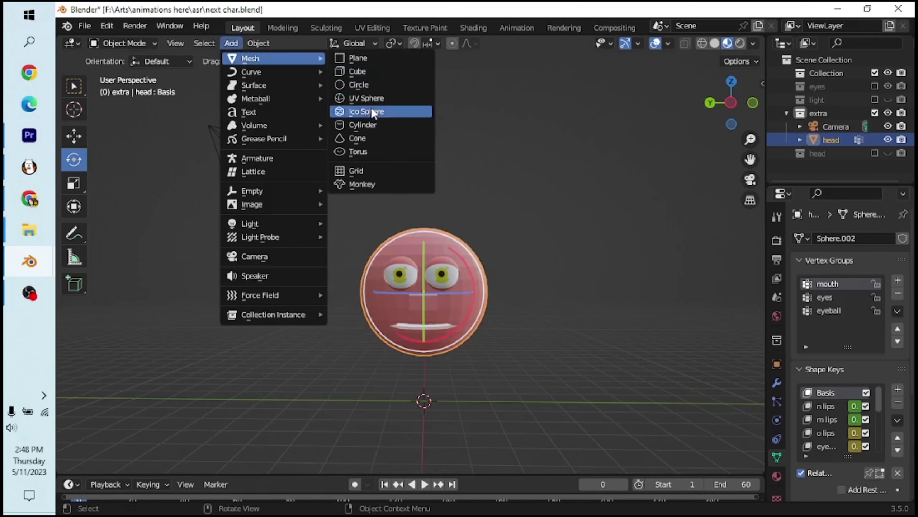
Add a cube and scale it into a long, flat, brow-sized bar
{"action": "left_click", "coordinate": [357, 72]}
{"action": "mouse_move", "coordinate": [428, 358]}
{"action": "left_mouse_down"}
{"action": "mouse_move", "coordinate": [433, 186]}
{"action": "mouse_move", "coordinate": [142, 166]}
{"action": "left_mouse_up"}
{"action": "left_click_drag", "start_coordinate": [386, 214], "coordinate": [358, 214]}
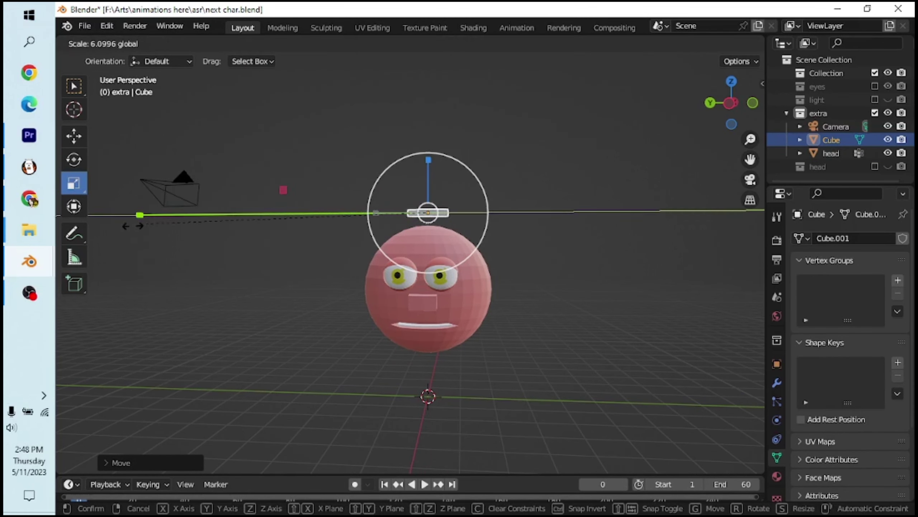
{"action": "mouse_move", "coordinate": [434, 286]}
{"action": "middle_mouse_down"}
{"action": "mouse_move", "coordinate": [516, 287]}
{"action": "mouse_move", "coordinate": [452, 283]}
{"action": "middle_mouse_up"}
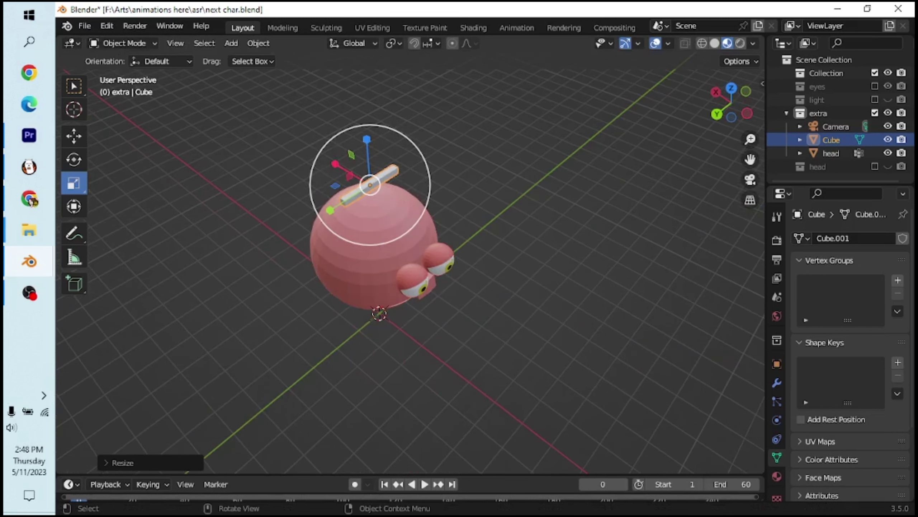
{"action": "left_click_drag", "start_coordinate": [367, 138], "coordinate": [376, 180]}
{"action": "middle_click_drag", "start_coordinate": [376, 180], "coordinate": [320, 222]}
{"action": "key", "text": "shift+space"}
Move the bar onto the front of the forehead above one eye
{"action": "key", "text": "g"}
{"action": "left_click_drag", "start_coordinate": [397, 170], "coordinate": [423, 202]}
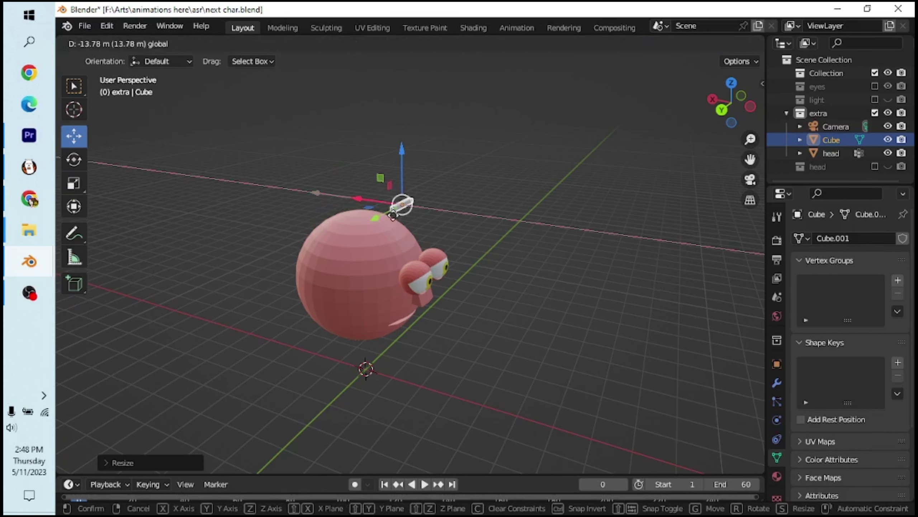
{"action": "middle_click_drag", "start_coordinate": [422, 203], "coordinate": [398, 246]}
{"action": "left_click_drag", "start_coordinate": [362, 250], "coordinate": [376, 253]}
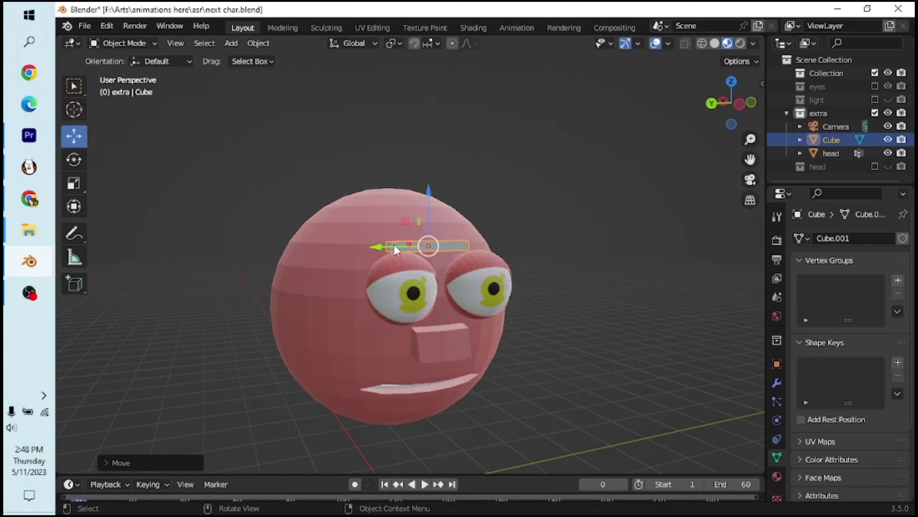
{"action": "middle_click_drag", "start_coordinate": [376, 253], "coordinate": [512, 260]}
{"action": "mouse_move", "coordinate": [470, 207]}
{"action": "left_mouse_down"}
{"action": "mouse_move", "coordinate": [420, 221]}
{"action": "mouse_move", "coordinate": [258, 221]}
{"action": "left_mouse_up"}
{"action": "middle_click_drag", "start_coordinate": [258, 222], "coordinate": [398, 217]}
{"action": "left_click_drag", "start_coordinate": [391, 202], "coordinate": [394, 203]}
{"action": "middle_click_drag", "start_coordinate": [394, 203], "coordinate": [506, 240]}
{"action": "left_click_drag", "start_coordinate": [361, 218], "coordinate": [325, 217]}
{"action": "middle_click_drag", "start_coordinate": [325, 217], "coordinate": [191, 71]}
{"action": "left_click", "coordinate": [123, 43]}
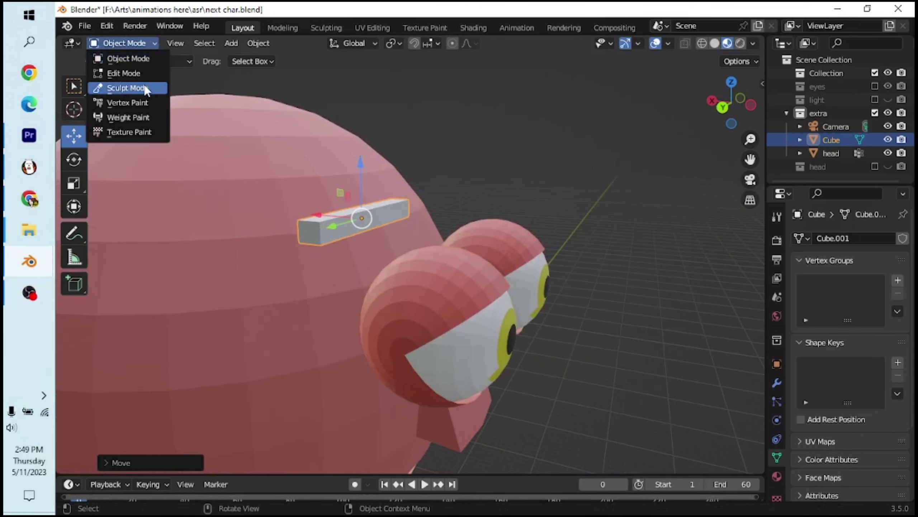
Enter Edit Mode and add three loop cuts across the eyebrow bar
{"action": "left_click", "coordinate": [127, 70]}
{"action": "left_click", "coordinate": [74, 378]}
{"action": "left_click_drag", "start_coordinate": [361, 231], "coordinate": [340, 238]}
{"action": "middle_click_drag", "start_coordinate": [340, 239], "coordinate": [362, 214]}
{"action": "left_click_drag", "start_coordinate": [362, 213], "coordinate": [314, 217]}
{"action": "mouse_move", "coordinate": [405, 213]}
{"action": "left_mouse_down"}
{"action": "mouse_move", "coordinate": [379, 218]}
{"action": "mouse_move", "coordinate": [404, 212]}
{"action": "left_mouse_up"}
{"action": "mouse_move", "coordinate": [404, 211]}
{"action": "middle_mouse_down"}
{"action": "mouse_move", "coordinate": [538, 246]}
{"action": "mouse_move", "coordinate": [476, 244]}
{"action": "mouse_move", "coordinate": [361, 181]}
{"action": "mouse_move", "coordinate": [135, 147]}
{"action": "middle_mouse_up"}
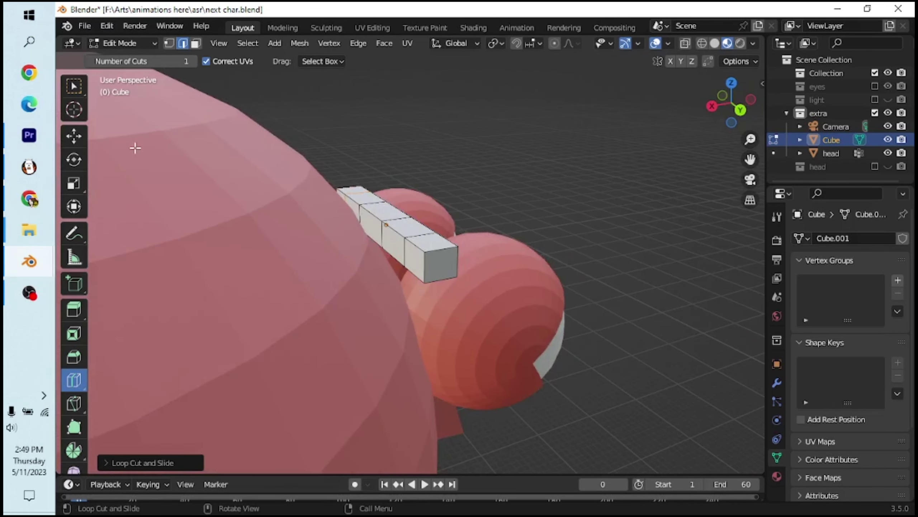
Move part of the bar down to bend it along the forehead
{"action": "left_click", "coordinate": [74, 136]}
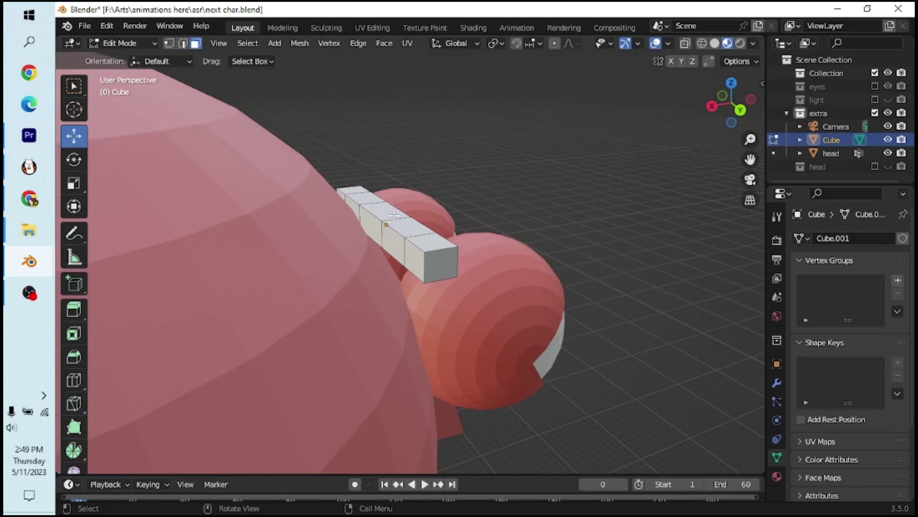
{"action": "left_click_drag", "start_coordinate": [366, 224], "coordinate": [356, 232]}
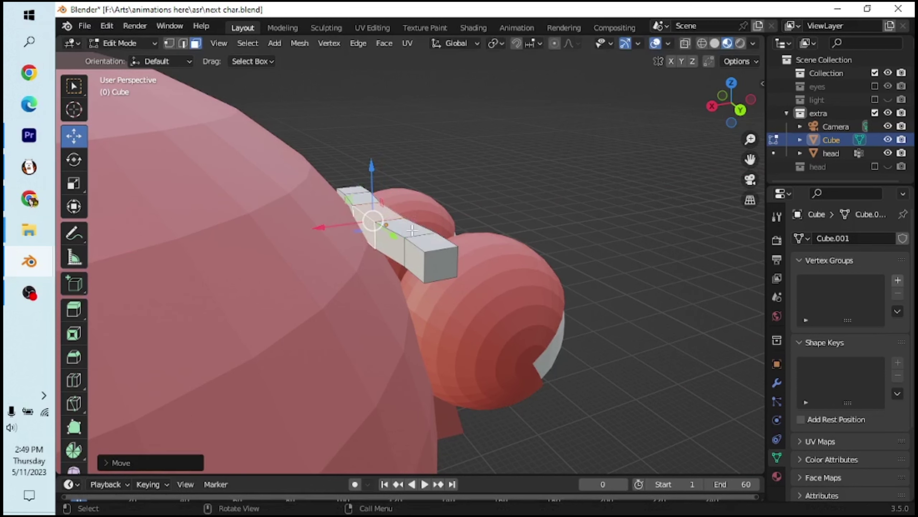
{"action": "key", "text": "g"}
{"action": "left_click", "coordinate": [412, 265]}
{"action": "left_click", "coordinate": [413, 266], "text": "shift"}
Select the bar's end faces and tilt them into a curve
{"action": "mouse_move", "coordinate": [450, 267]}
{"action": "middle_mouse_down"}
{"action": "mouse_move", "coordinate": [335, 279]}
{"action": "mouse_move", "coordinate": [246, 181]}
{"action": "middle_mouse_up"}
{"action": "left_click", "coordinate": [253, 192], "text": "ctrl"}
{"action": "mouse_move", "coordinate": [357, 253]}
{"action": "middle_mouse_down"}
{"action": "mouse_move", "coordinate": [467, 200]}
{"action": "mouse_move", "coordinate": [476, 288]}
{"action": "mouse_move", "coordinate": [503, 307]}
{"action": "middle_mouse_up"}
{"action": "key", "text": "shift+space"}
{"action": "key", "text": "r"}
{"action": "mouse_move", "coordinate": [350, 274]}
{"action": "left_mouse_down"}
{"action": "mouse_move", "coordinate": [400, 263]}
{"action": "mouse_move", "coordinate": [312, 215]}
{"action": "left_mouse_up"}
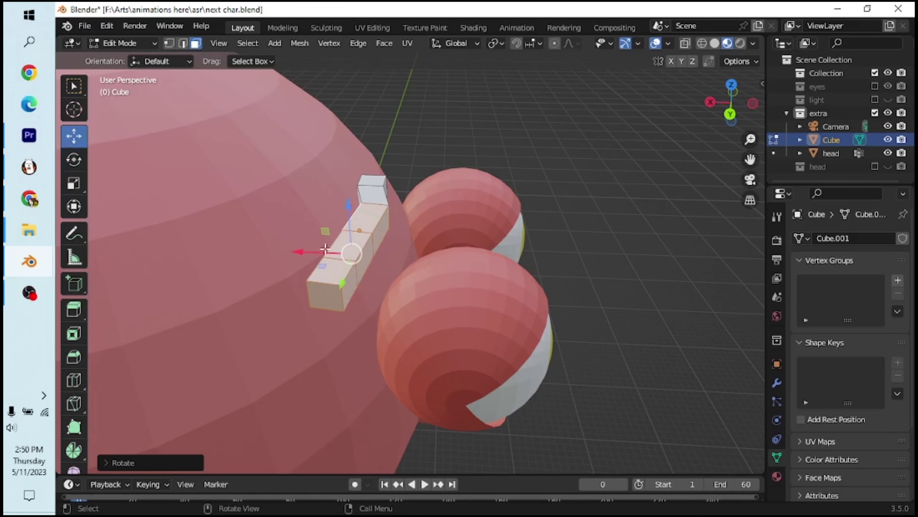
{"action": "left_click_drag", "start_coordinate": [325, 249], "coordinate": [294, 242]}
{"action": "middle_click_drag", "start_coordinate": [293, 242], "coordinate": [404, 266]}
{"action": "left_click_drag", "start_coordinate": [404, 267], "coordinate": [388, 288]}
Reposition and rotate the selected end section so it follows the forehead
{"action": "mouse_move", "coordinate": [387, 287]}
{"action": "middle_mouse_down"}
{"action": "mouse_move", "coordinate": [419, 304]}
{"action": "mouse_move", "coordinate": [411, 264]}
{"action": "middle_mouse_up"}
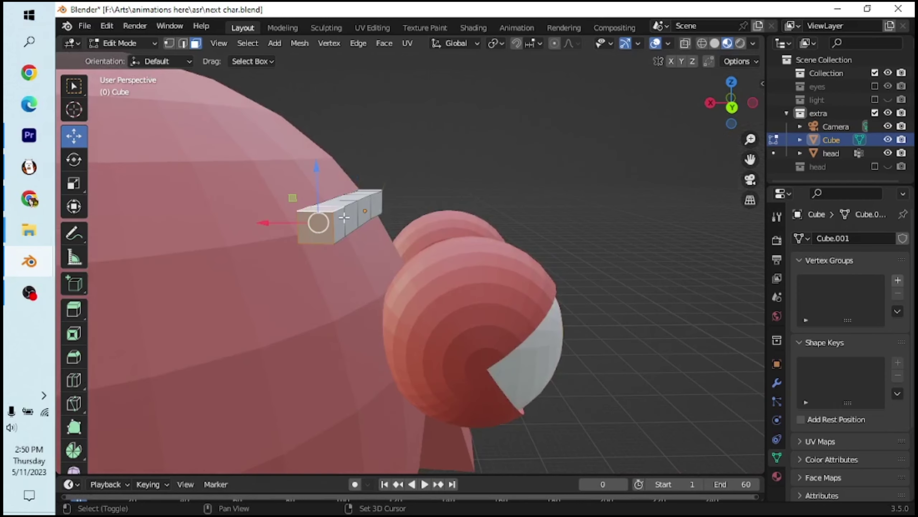
{"action": "middle_click_drag", "start_coordinate": [424, 231], "coordinate": [430, 251]}
{"action": "left_click_drag", "start_coordinate": [430, 250], "coordinate": [416, 292]}
{"action": "mouse_move", "coordinate": [396, 293]}
{"action": "middle_mouse_down"}
{"action": "mouse_move", "coordinate": [404, 266]}
{"action": "mouse_move", "coordinate": [375, 284]}
{"action": "middle_mouse_up"}
{"action": "left_click_drag", "start_coordinate": [332, 248], "coordinate": [318, 232]}
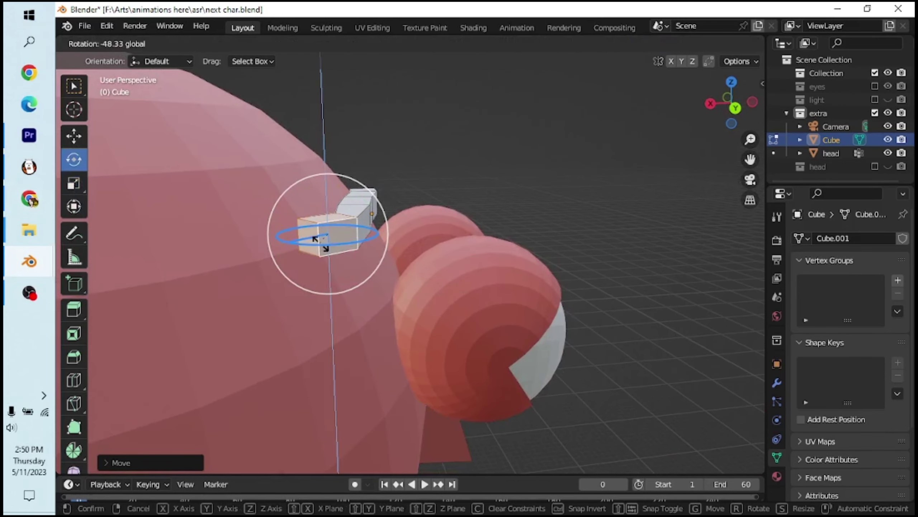
{"action": "middle_click_drag", "start_coordinate": [318, 231], "coordinate": [448, 301]}
{"action": "key", "text": "shift+space"}
{"action": "key", "text": "g"}
{"action": "left_click_drag", "start_coordinate": [447, 300], "coordinate": [432, 304]}
Angle the brow and rotate its end face to taper the tip, then return to Object Mode
{"action": "mouse_move", "coordinate": [432, 303]}
{"action": "middle_mouse_down"}
{"action": "mouse_move", "coordinate": [314, 262]}
{"action": "mouse_move", "coordinate": [255, 227]}
{"action": "middle_mouse_up"}
{"action": "key", "text": "shift+space"}
{"action": "key", "text": "r"}
{"action": "left_click_drag", "start_coordinate": [254, 227], "coordinate": [246, 236]}
{"action": "middle_click_drag", "start_coordinate": [405, 203], "coordinate": [430, 202]}
{"action": "left_click", "coordinate": [470, 209]}
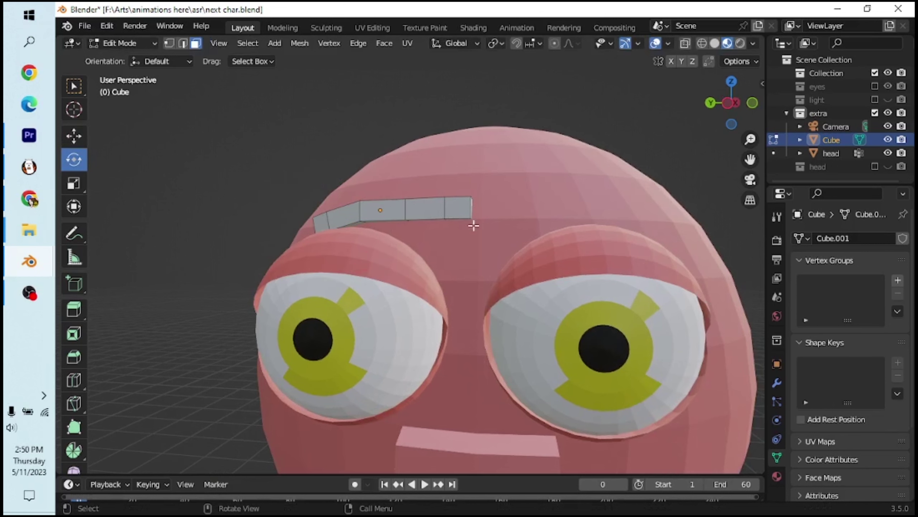
{"action": "left_click_drag", "start_coordinate": [471, 209], "coordinate": [488, 242]}
{"action": "middle_click_drag", "start_coordinate": [488, 242], "coordinate": [516, 209]}
{"action": "left_click_drag", "start_coordinate": [517, 209], "coordinate": [527, 208]}
{"action": "mouse_move", "coordinate": [527, 208]}
{"action": "middle_mouse_down"}
{"action": "mouse_move", "coordinate": [579, 229]}
{"action": "mouse_move", "coordinate": [287, 116]}
{"action": "middle_mouse_up"}
{"action": "key", "text": "Tab"}
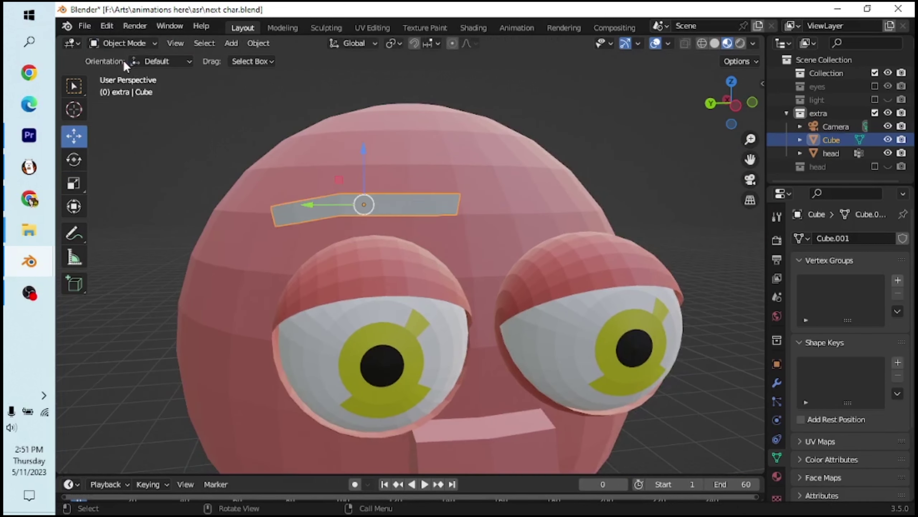
Scale the brow slightly shorter and nudge it into place
{"action": "left_click", "coordinate": [74, 159]}
{"action": "left_click", "coordinate": [74, 183]}
{"action": "left_click_drag", "start_coordinate": [383, 188], "coordinate": [376, 195]}
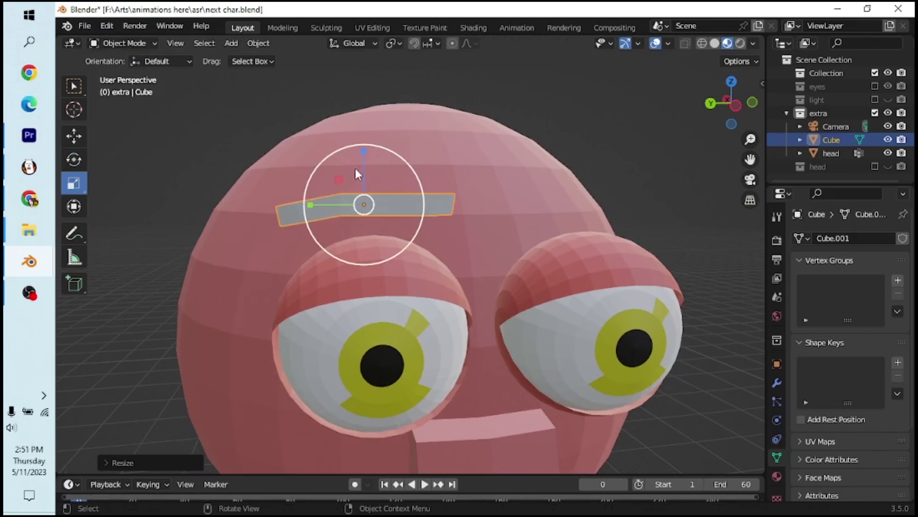
{"action": "left_click", "coordinate": [75, 135]}
{"action": "scroll", "coordinate": [472, 245], "scroll_direction": "down", "scroll_amount": 5}
{"action": "scroll", "coordinate": [502, 277], "scroll_direction": "up", "scroll_amount": 5}
{"action": "mouse_move", "coordinate": [462, 238]}
{"action": "middle_mouse_down"}
{"action": "mouse_move", "coordinate": [477, 248]}
{"action": "mouse_move", "coordinate": [370, 197]}
{"action": "middle_mouse_up"}
{"action": "left_click_drag", "start_coordinate": [371, 197], "coordinate": [361, 202]}
{"action": "scroll", "coordinate": [458, 232], "scroll_direction": "down", "scroll_amount": 2}
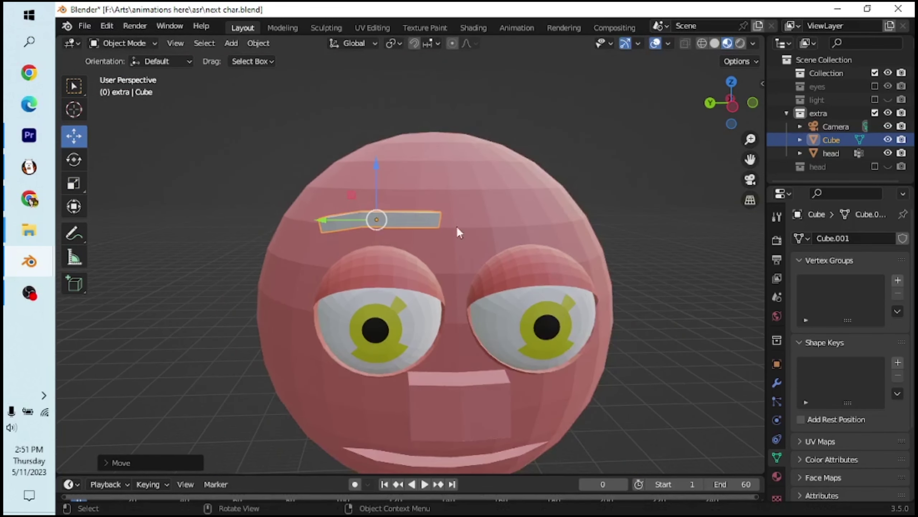
Duplicate the brow, mirror the copy along Y, and place it above the other eye
{"action": "right_click", "coordinate": [427, 221]}
{"action": "left_click", "coordinate": [419, 328]}
{"action": "right_click", "coordinate": [419, 324]}
{"action": "right_click", "coordinate": [406, 222]}
{"action": "key", "text": "Escape"}
{"action": "key", "text": "g"}
{"action": "key", "text": "y"}
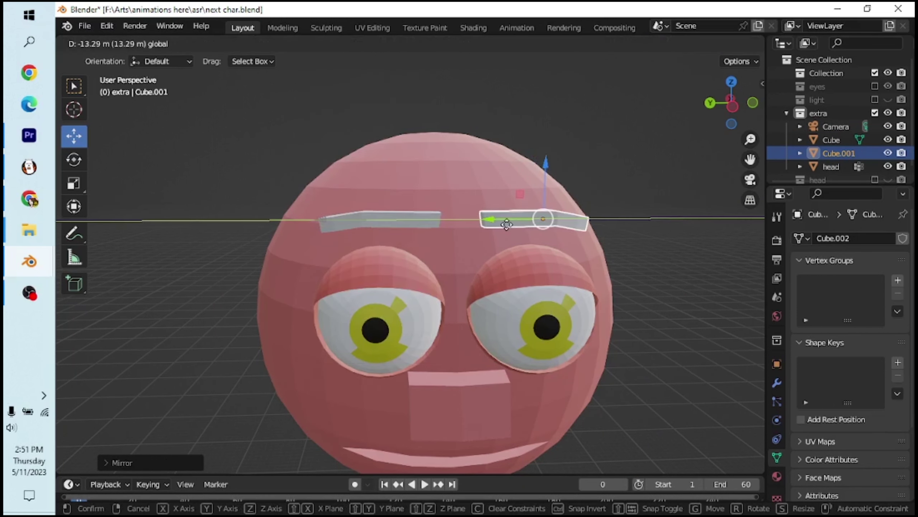
{"action": "left_click", "coordinate": [539, 252]}
Select both brows and bring up Material Properties
{"action": "scroll", "coordinate": [470, 253], "scroll_direction": "down", "scroll_amount": 2}
{"action": "scroll", "coordinate": [469, 253], "scroll_direction": "down", "scroll_amount": 3}
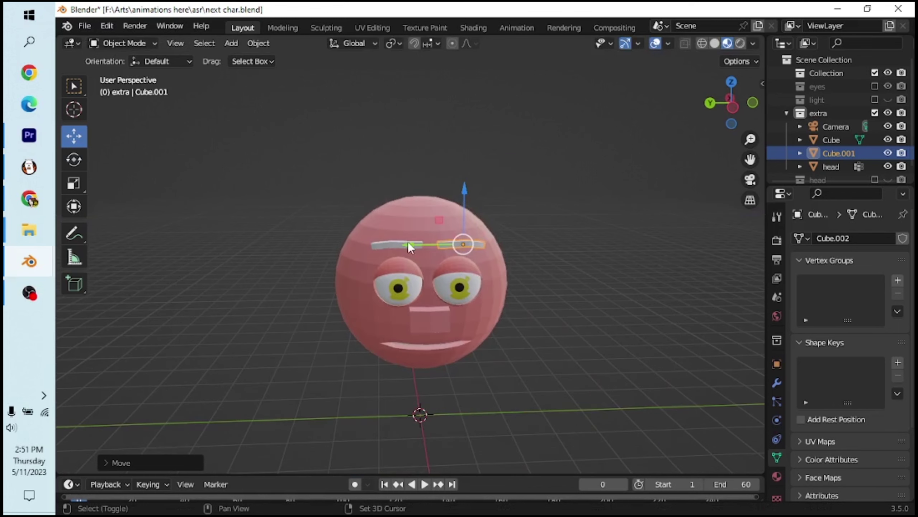
{"action": "left_click", "coordinate": [405, 246], "text": "shift"}
{"action": "left_click", "coordinate": [777, 476]}
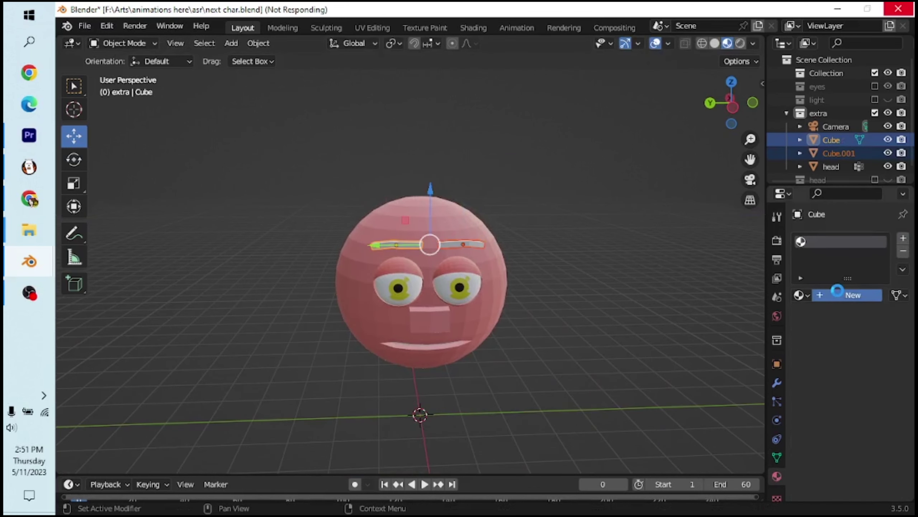
Create a new black-base-colour material on Cube, then another on Cube.001
{"action": "left_click", "coordinate": [871, 436]}
{"action": "left_click_drag", "start_coordinate": [843, 404], "coordinate": [777, 404]}
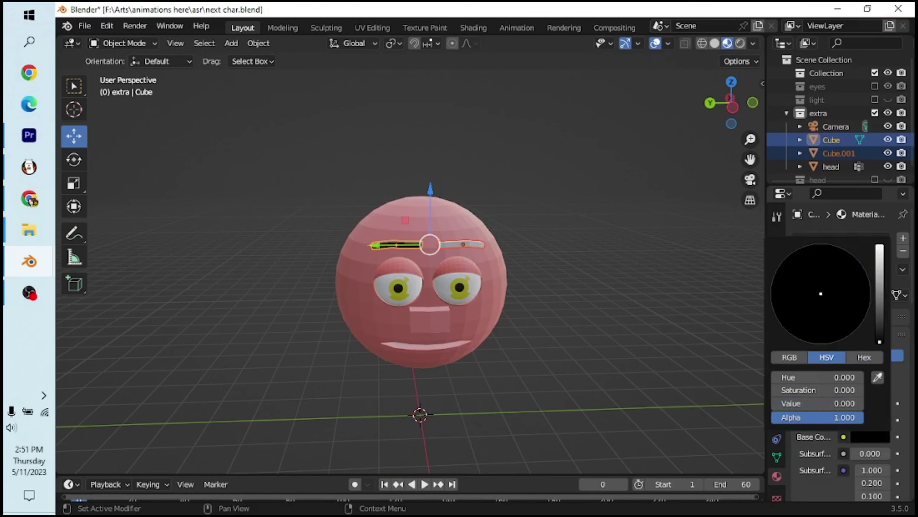
{"action": "key", "text": "alt+a"}
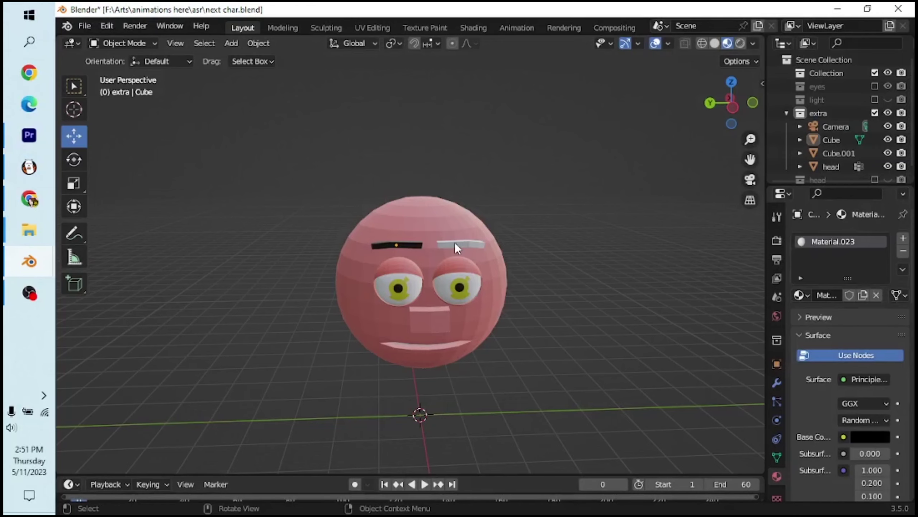
{"action": "left_click", "coordinate": [456, 248]}
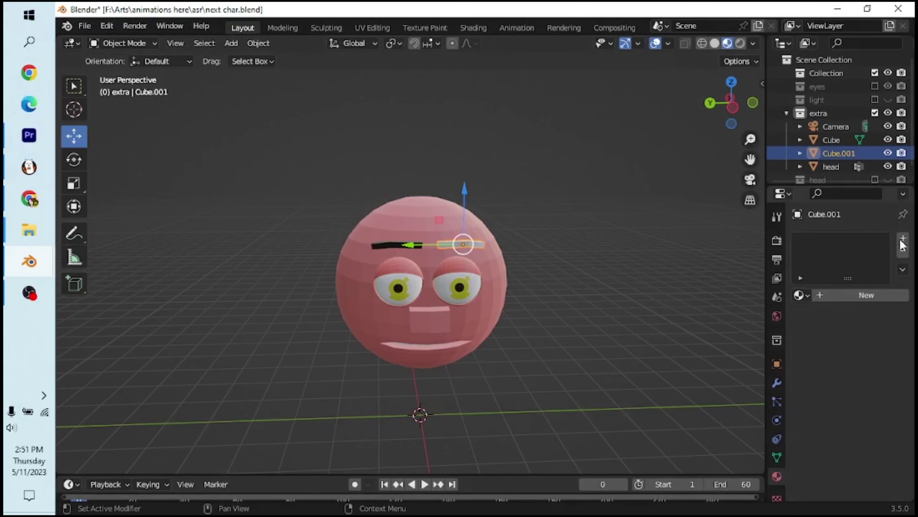
{"action": "left_click", "coordinate": [853, 294]}
{"action": "left_click", "coordinate": [871, 436]}
{"action": "left_click_drag", "start_coordinate": [842, 404], "coordinate": [777, 404]}
{"action": "key", "text": "alt+a"}
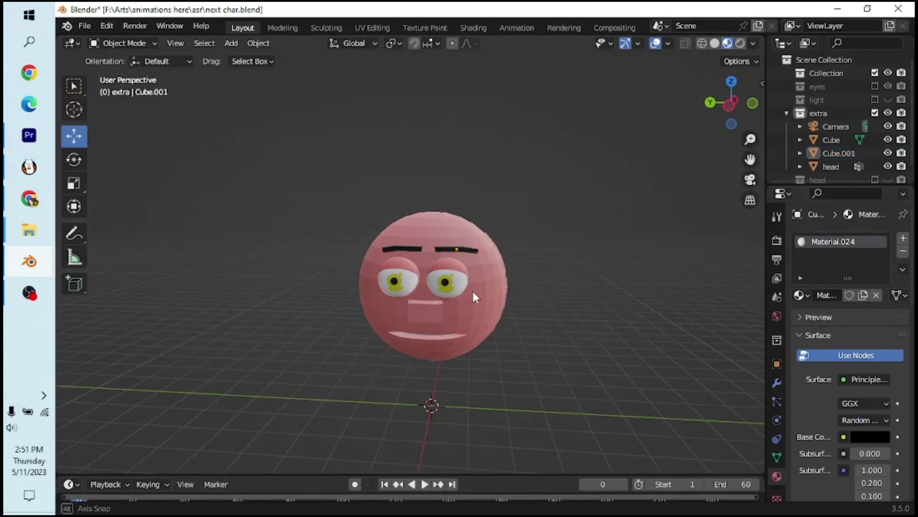
Reselect the first eyebrow, Cube, and show its mesh data properties
{"action": "scroll", "coordinate": [449, 261], "scroll_direction": "up", "scroll_amount": 1}
{"action": "scroll", "coordinate": [448, 261], "scroll_direction": "up", "scroll_amount": 1}
{"action": "left_click", "coordinate": [390, 233]}
{"action": "middle_click_drag", "start_coordinate": [391, 233], "coordinate": [383, 239]}
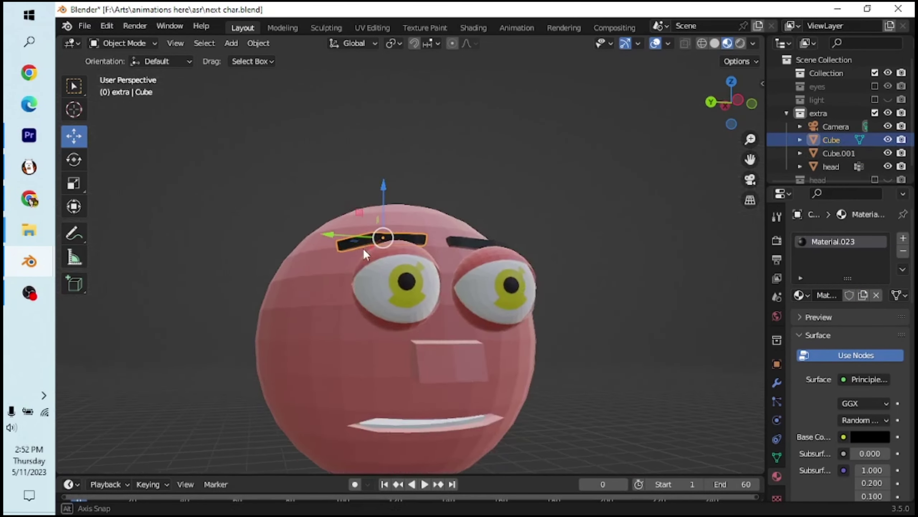
{"action": "left_click", "coordinate": [119, 44]}
{"action": "left_click", "coordinate": [778, 457]}
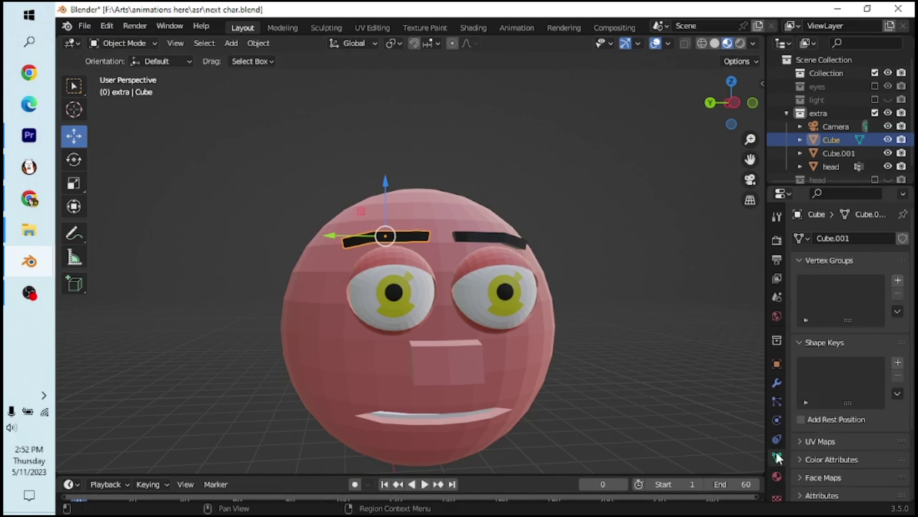
Add a vertex group, a Basis and a second shape key to the eyebrow, then enter Edit Mode
{"action": "left_click", "coordinate": [898, 280]}
{"action": "left_click", "coordinate": [898, 389]}
{"action": "double_click", "coordinate": [831, 406]}
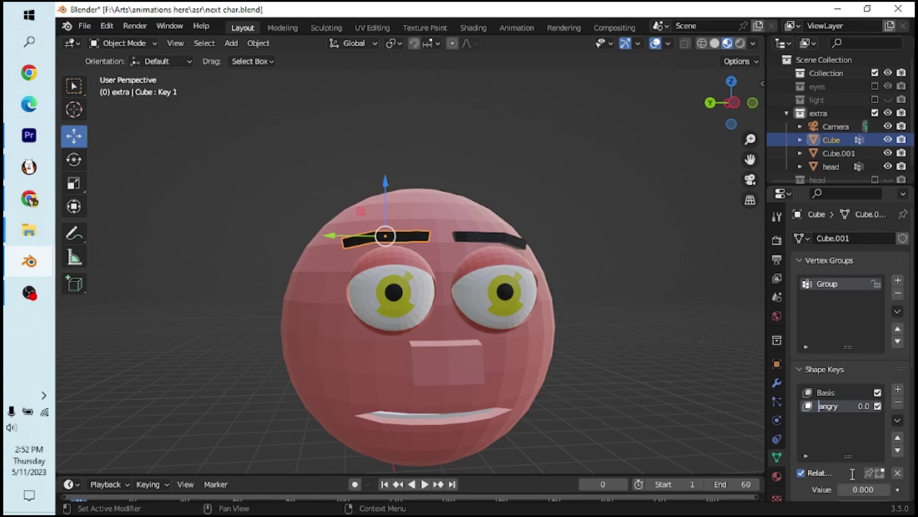
{"action": "type", "text": "k"}
{"action": "left_click", "coordinate": [145, 44]}
{"action": "left_click", "coordinate": [129, 69]}
{"action": "scroll", "coordinate": [361, 224], "scroll_direction": "up", "scroll_amount": 5}
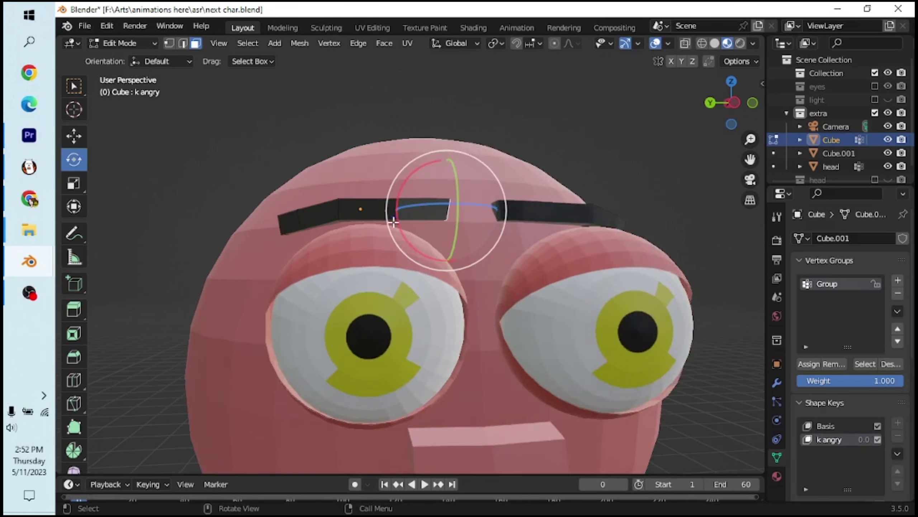
Tilt the eyebrow down toward the nose and lower it on the forehead
{"action": "middle_click_drag", "start_coordinate": [362, 225], "coordinate": [357, 210]}
{"action": "mouse_move", "coordinate": [407, 176]}
{"action": "left_mouse_down"}
{"action": "mouse_move", "coordinate": [346, 209]}
{"action": "mouse_move", "coordinate": [356, 216]}
{"action": "left_mouse_up"}
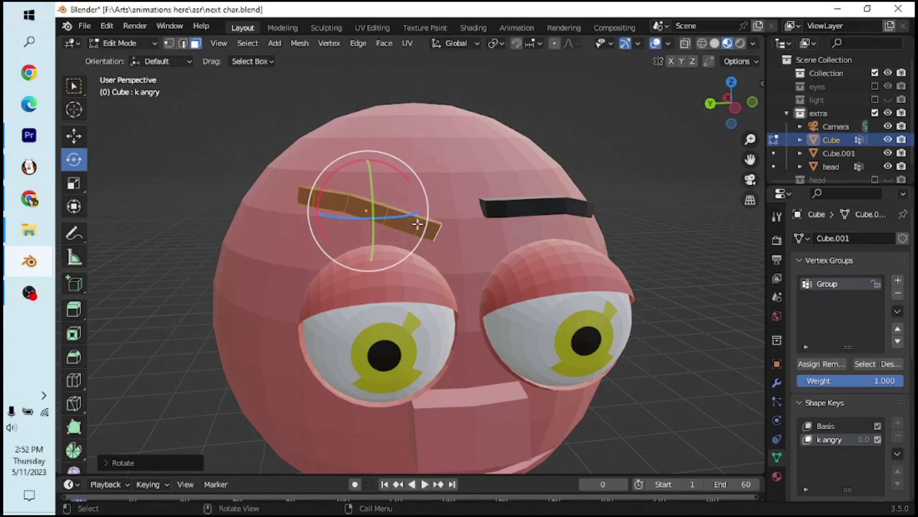
{"action": "left_click", "coordinate": [73, 136]}
{"action": "left_click_drag", "start_coordinate": [354, 159], "coordinate": [449, 224]}
{"action": "mouse_move", "coordinate": [449, 224]}
{"action": "middle_mouse_down"}
{"action": "mouse_move", "coordinate": [447, 244]}
{"action": "mouse_move", "coordinate": [292, 212]}
{"action": "mouse_move", "coordinate": [398, 231]}
{"action": "mouse_move", "coordinate": [615, 335]}
{"action": "middle_mouse_up"}
{"action": "key", "text": "g"}
{"action": "left_click", "coordinate": [438, 242]}
Rename the new shape key to 'r k angry' and return to Object Mode
{"action": "double_click", "coordinate": [819, 440]}
{"action": "type", "text": "r"}
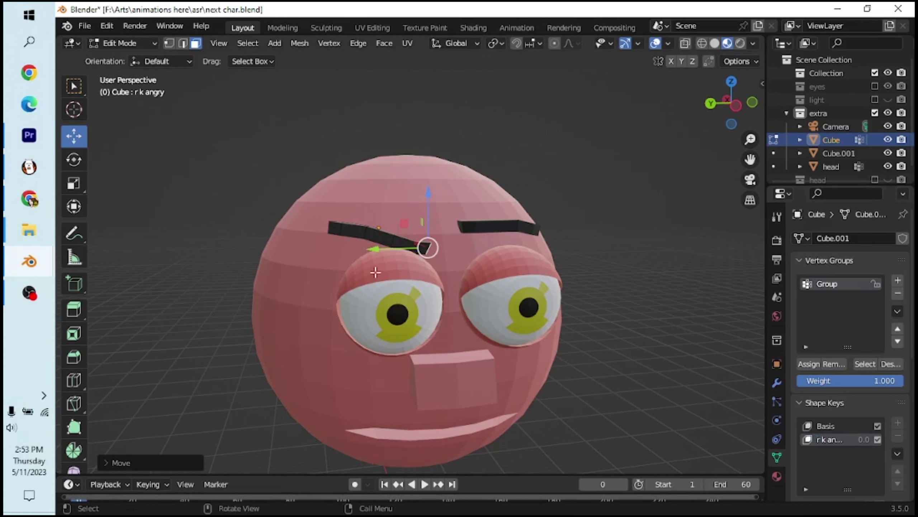
{"action": "middle_click_drag", "start_coordinate": [376, 272], "coordinate": [416, 254]}
{"action": "left_click", "coordinate": [123, 43]}
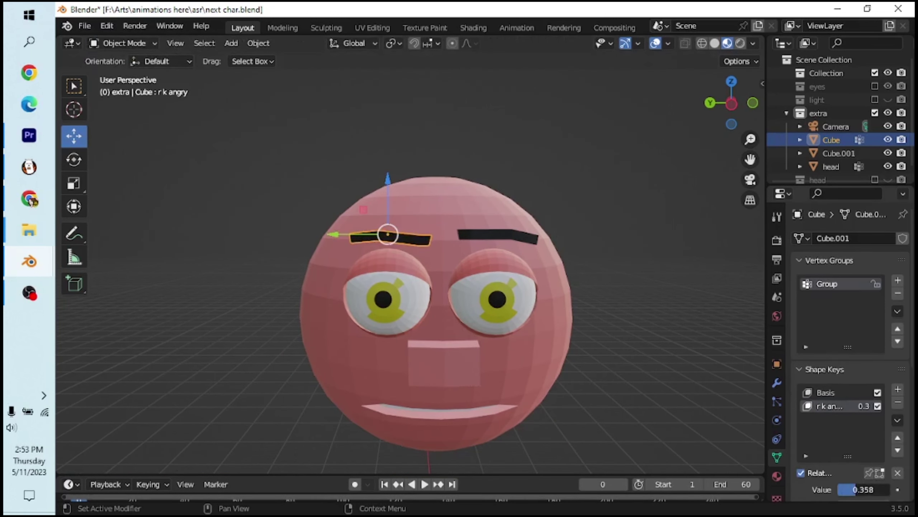
Give the right eyebrow, Cube.001, a 'kilay' vertex group plus Basis and 'r k angry' shape keys
{"action": "left_click", "coordinate": [489, 242]}
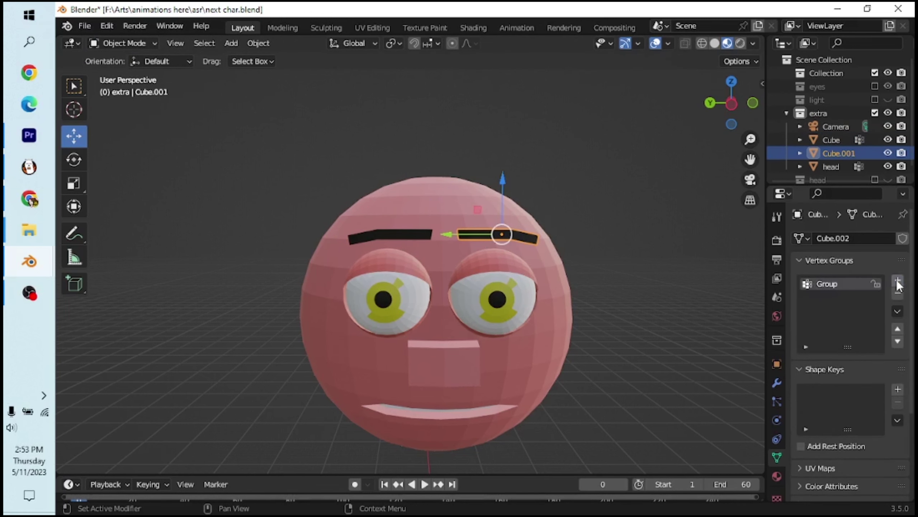
{"action": "type", "text": "kilay"}
{"action": "left_click", "coordinate": [123, 43]}
{"action": "left_click", "coordinate": [123, 72]}
{"action": "left_click", "coordinate": [123, 43]}
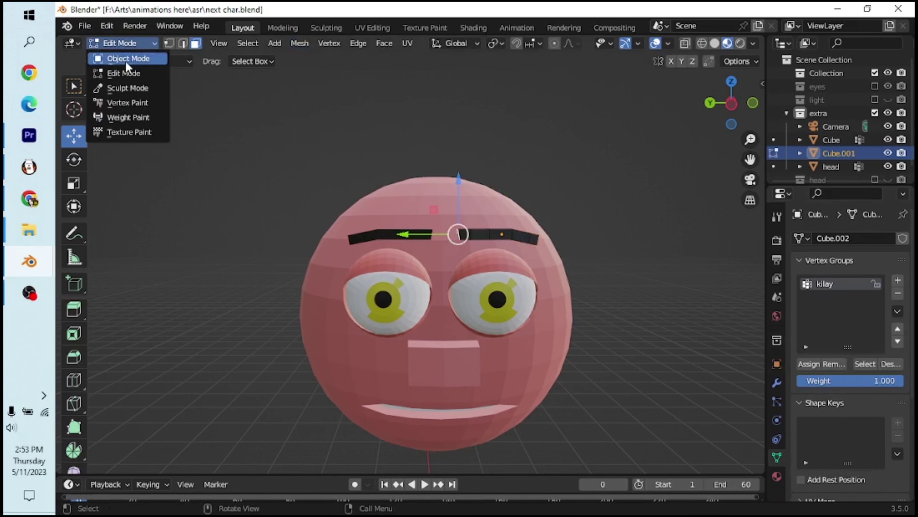
{"action": "left_click", "coordinate": [125, 58]}
{"action": "left_click", "coordinate": [899, 389]}
{"action": "left_click", "coordinate": [898, 389]}
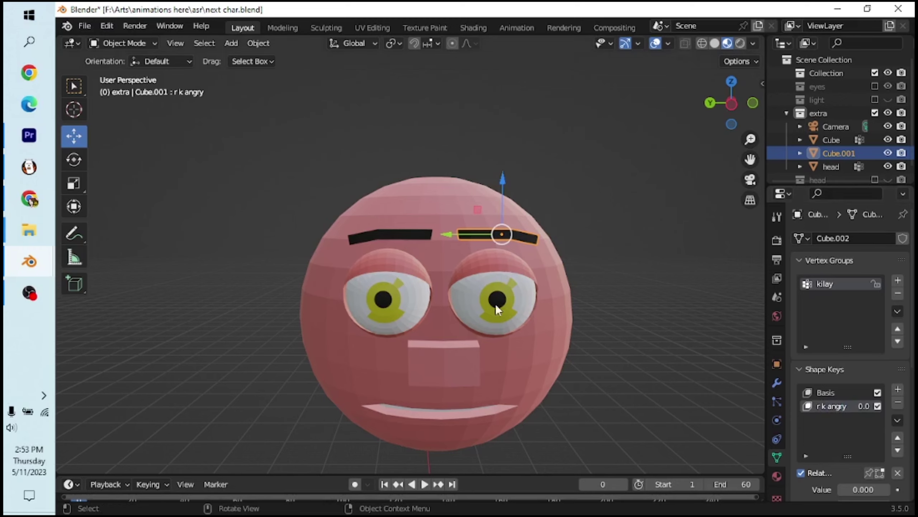
In Edit Mode, rotate the right eyebrow about 20 degrees for its angry pose
{"action": "scroll", "coordinate": [414, 180], "scroll_direction": "up", "scroll_amount": 1}
{"action": "left_click", "coordinate": [123, 43]}
{"action": "left_click", "coordinate": [121, 69]}
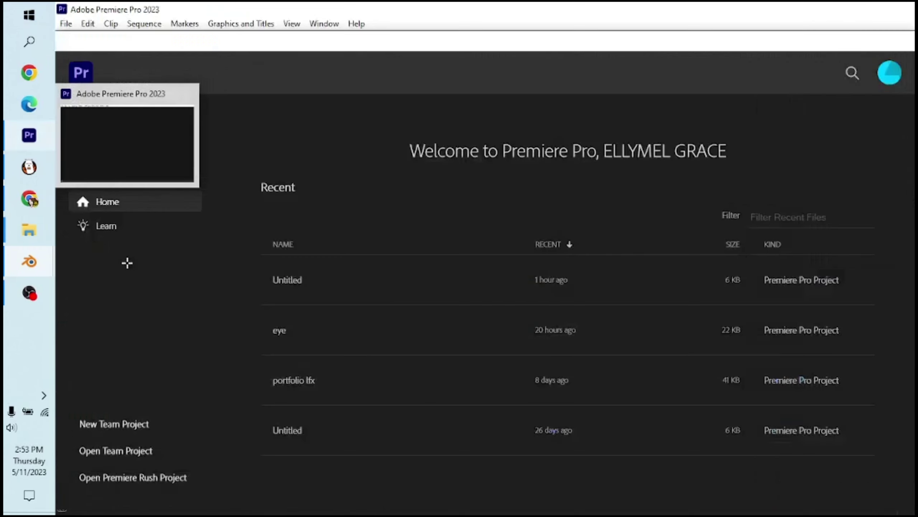
{"action": "left_click", "coordinate": [72, 166]}
{"action": "left_click_drag", "start_coordinate": [469, 212], "coordinate": [475, 236]}
In Edit Mode, rotate and move the right eyebrow so it slants down toward the nose
{"action": "middle_click_drag", "start_coordinate": [476, 236], "coordinate": [523, 235]}
{"action": "left_click_drag", "start_coordinate": [508, 179], "coordinate": [488, 180]}
{"action": "middle_click_drag", "start_coordinate": [488, 180], "coordinate": [467, 137]}
{"action": "left_click", "coordinate": [74, 136]}
{"action": "left_click_drag", "start_coordinate": [466, 133], "coordinate": [434, 120]}
{"action": "middle_click_drag", "start_coordinate": [433, 119], "coordinate": [494, 228]}
{"action": "mouse_move", "coordinate": [494, 228]}
{"action": "left_mouse_down"}
{"action": "mouse_move", "coordinate": [493, 204]}
{"action": "mouse_move", "coordinate": [526, 202]}
{"action": "left_mouse_up"}
{"action": "middle_click_drag", "start_coordinate": [526, 203], "coordinate": [551, 209]}
{"action": "left_click_drag", "start_coordinate": [551, 209], "coordinate": [526, 208]}
Return to Object Mode and preview the right brow's r k angry key at value 1
{"action": "left_click", "coordinate": [526, 208]}
{"action": "left_click", "coordinate": [123, 43]}
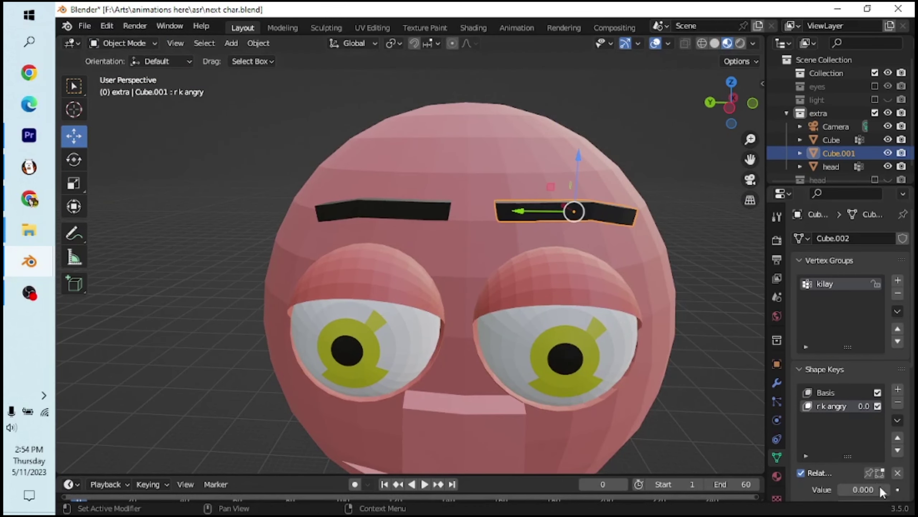
{"action": "mouse_move", "coordinate": [849, 489]}
{"action": "left_mouse_down"}
{"action": "mouse_move", "coordinate": [893, 489]}
{"action": "mouse_move", "coordinate": [832, 489]}
{"action": "mouse_move", "coordinate": [893, 489]}
{"action": "left_mouse_up"}
{"action": "left_click", "coordinate": [831, 140]}
{"action": "left_click", "coordinate": [571, 225]}
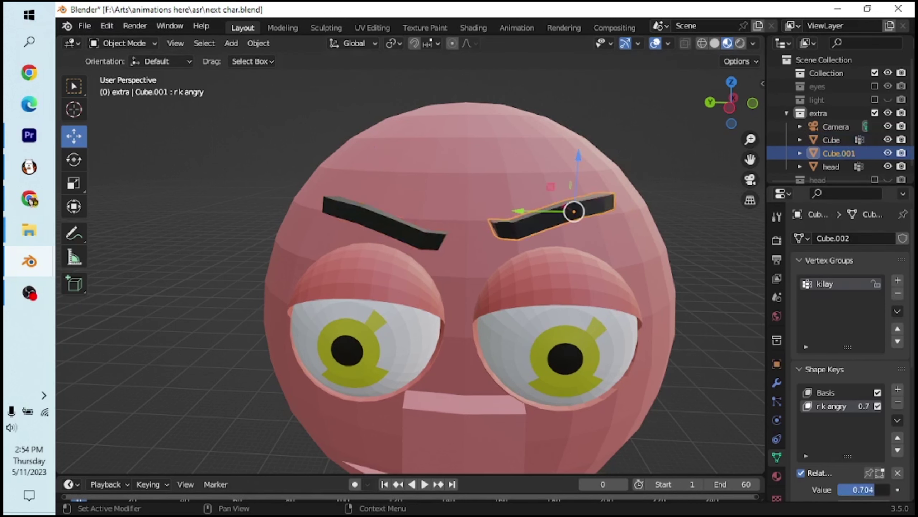
{"action": "left_click_drag", "start_coordinate": [831, 489], "coordinate": [892, 489]}
Reset both brows' angry values to 0 and add a new shape key to the left brow
{"action": "scroll", "coordinate": [582, 347], "scroll_direction": "down", "scroll_amount": 2}
{"action": "middle_click_drag", "start_coordinate": [583, 348], "coordinate": [587, 337]}
{"action": "left_click_drag", "start_coordinate": [864, 489], "coordinate": [831, 489]}
{"action": "left_click", "coordinate": [410, 250]}
{"action": "middle_click_drag", "start_coordinate": [452, 233], "coordinate": [459, 231]}
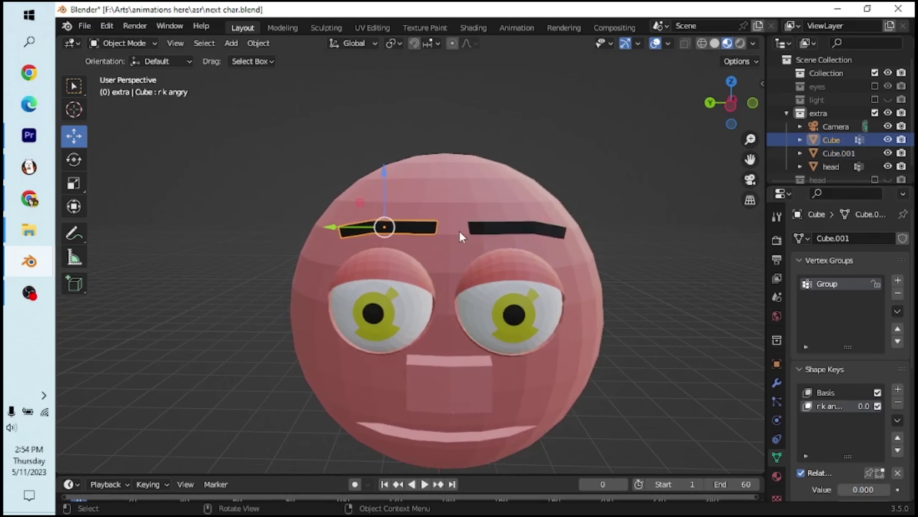
{"action": "left_click", "coordinate": [418, 230]}
{"action": "left_click", "coordinate": [898, 388]}
{"action": "type", "text": "r k sad"}
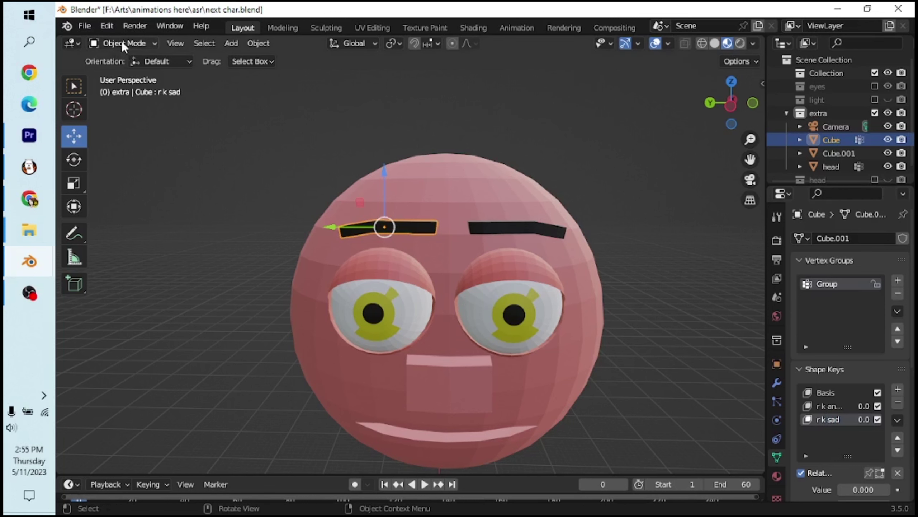
In Edit Mode, rotate the left eyebrow and move it vertically
{"action": "left_click", "coordinate": [121, 44]}
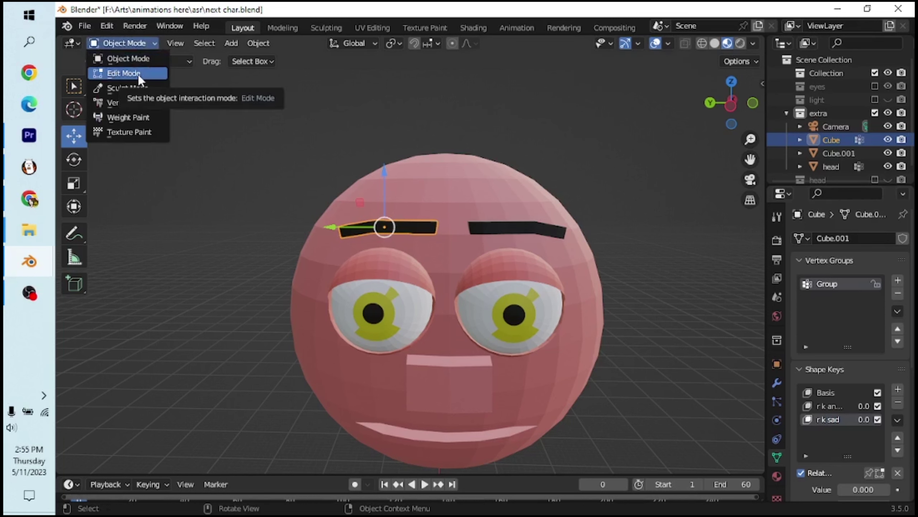
{"action": "left_click", "coordinate": [138, 76]}
{"action": "scroll", "coordinate": [398, 207], "scroll_direction": "up", "scroll_amount": 1}
{"action": "scroll", "coordinate": [398, 207], "scroll_direction": "up", "scroll_amount": 1}
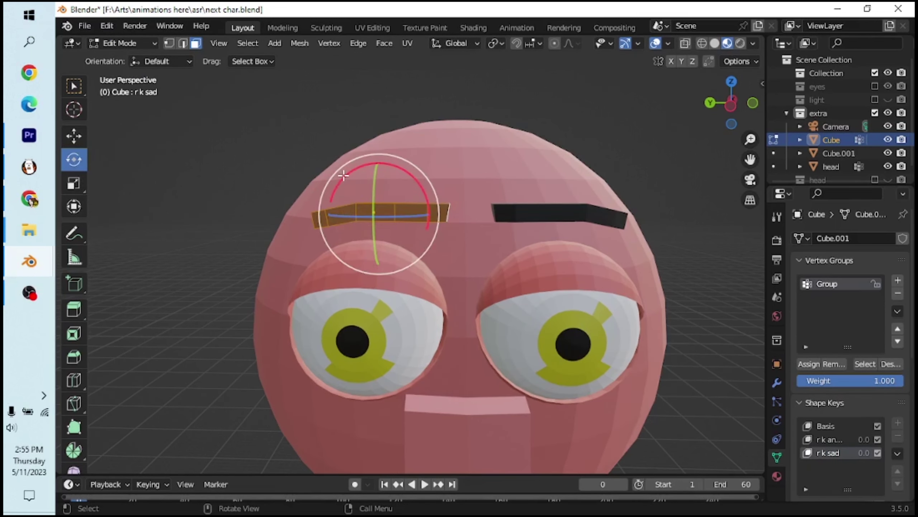
{"action": "key", "text": "r"}
{"action": "left_click", "coordinate": [377, 188]}
{"action": "key", "text": "g"}
{"action": "key", "text": "z"}
{"action": "left_click", "coordinate": [377, 183]}
{"action": "mouse_move", "coordinate": [377, 183]}
{"action": "middle_mouse_down"}
{"action": "mouse_move", "coordinate": [472, 256]}
{"action": "mouse_move", "coordinate": [452, 203]}
{"action": "mouse_move", "coordinate": [475, 238]}
{"action": "middle_mouse_up"}
Select an edge at the brow's inner end and move it
{"action": "left_click", "coordinate": [456, 191]}
{"action": "left_click", "coordinate": [183, 44]}
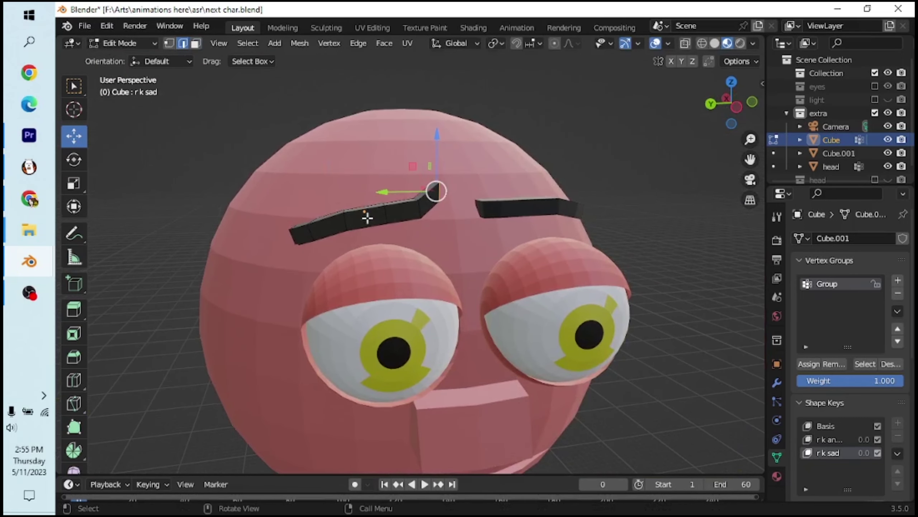
{"action": "left_click", "coordinate": [340, 211]}
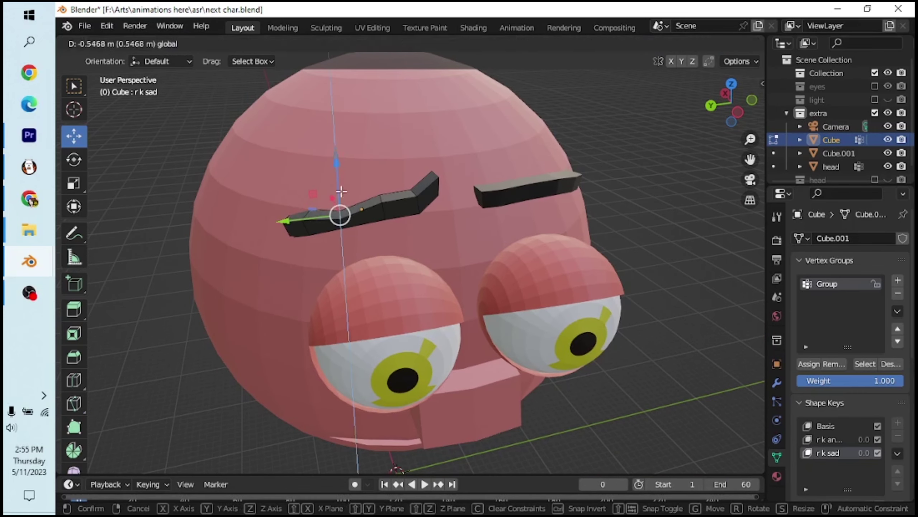
{"action": "middle_click_drag", "start_coordinate": [340, 211], "coordinate": [402, 195]}
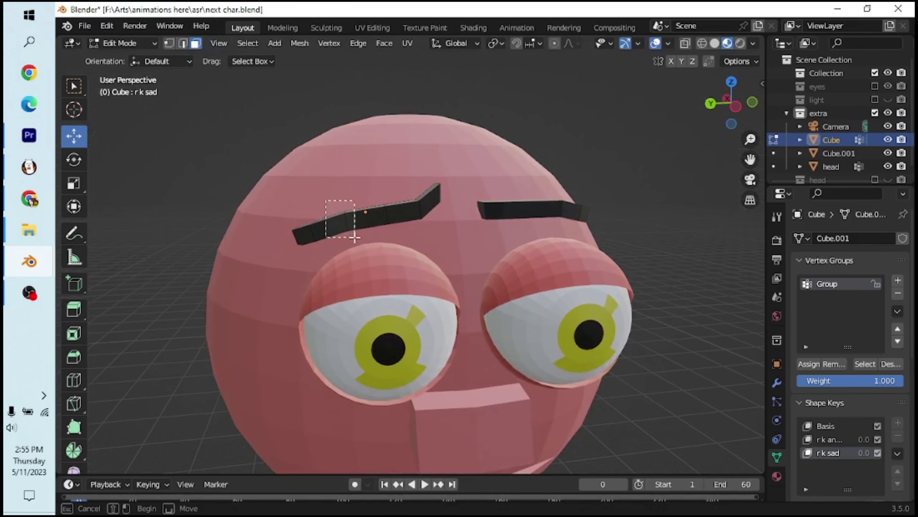
{"action": "left_click", "coordinate": [80, 187]}
{"action": "key", "text": "z"}
{"action": "left_click", "coordinate": [720, 58]}
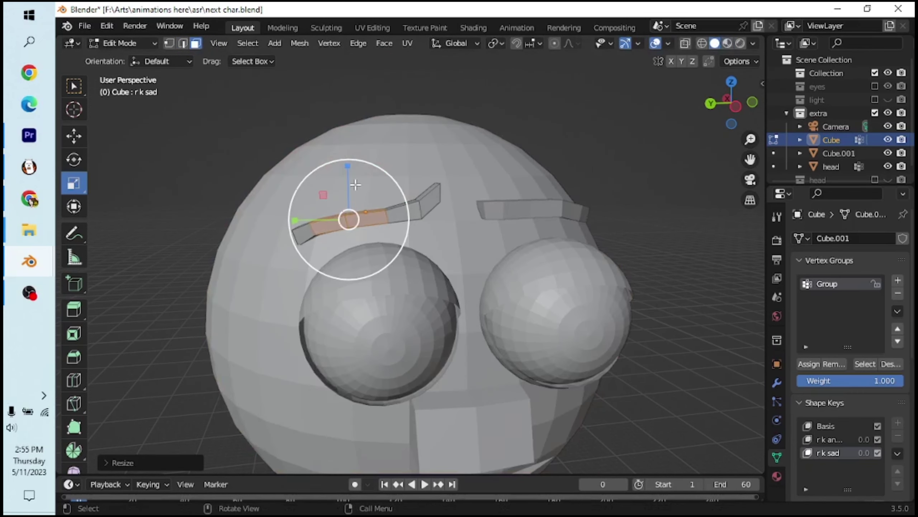
{"action": "left_click", "coordinate": [727, 43]}
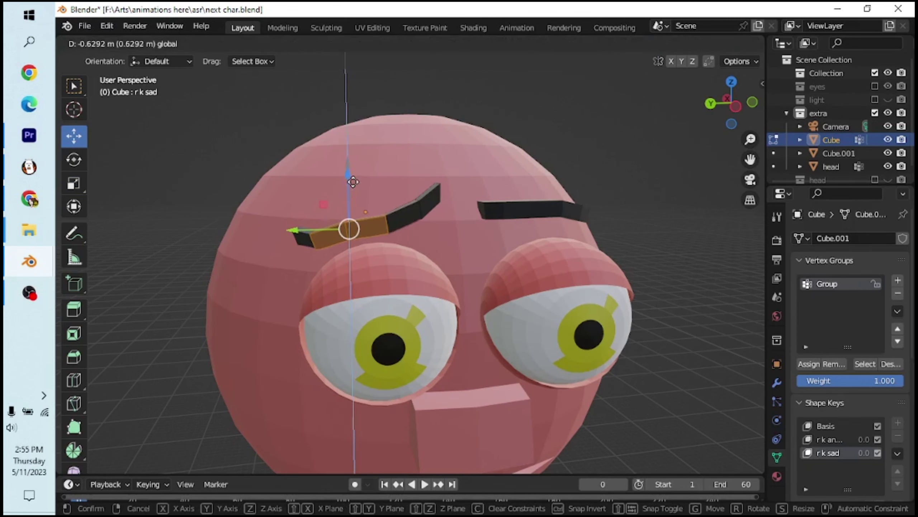
{"action": "left_click_drag", "start_coordinate": [294, 220], "coordinate": [325, 221]}
{"action": "middle_click_drag", "start_coordinate": [325, 221], "coordinate": [314, 220]}
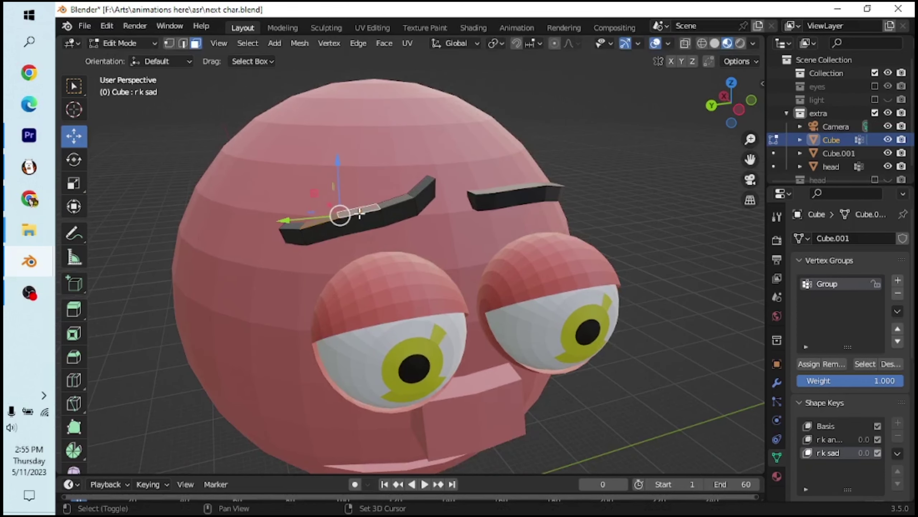
Scale the selected inner brow section thinner and shift it slightly
{"action": "key", "text": "shift+space"}
{"action": "key", "text": "s"}
{"action": "left_click_drag", "start_coordinate": [328, 169], "coordinate": [340, 170]}
{"action": "mouse_move", "coordinate": [340, 170]}
{"action": "middle_mouse_down"}
{"action": "mouse_move", "coordinate": [397, 179]}
{"action": "mouse_move", "coordinate": [422, 228]}
{"action": "mouse_move", "coordinate": [383, 254]}
{"action": "middle_mouse_up"}
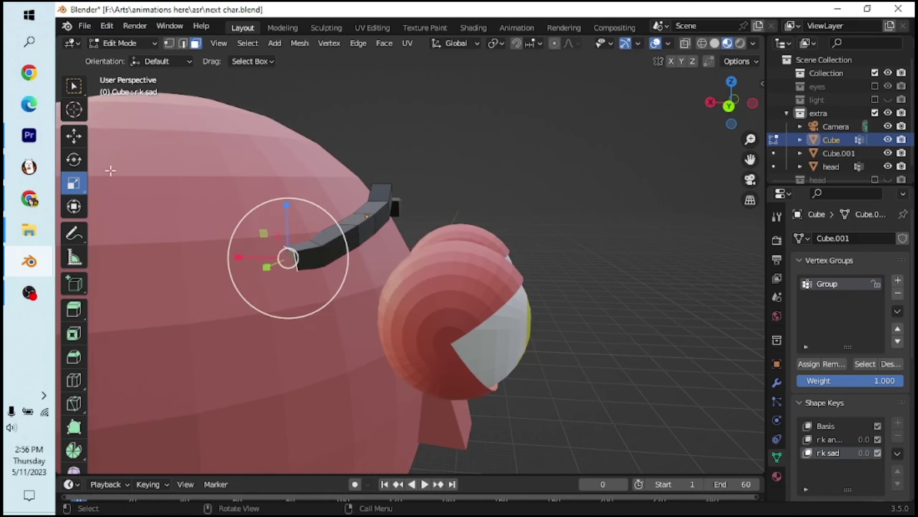
{"action": "key", "text": "shift+space"}
{"action": "key", "text": "g"}
{"action": "left_click_drag", "start_coordinate": [287, 253], "coordinate": [327, 249]}
{"action": "mouse_move", "coordinate": [327, 249]}
{"action": "middle_mouse_down"}
{"action": "mouse_move", "coordinate": [323, 287]}
{"action": "mouse_move", "coordinate": [322, 220]}
{"action": "middle_mouse_up"}
Raise the inner end vertically and move another part of the brow
{"action": "key", "text": "g"}
{"action": "key", "text": "z"}
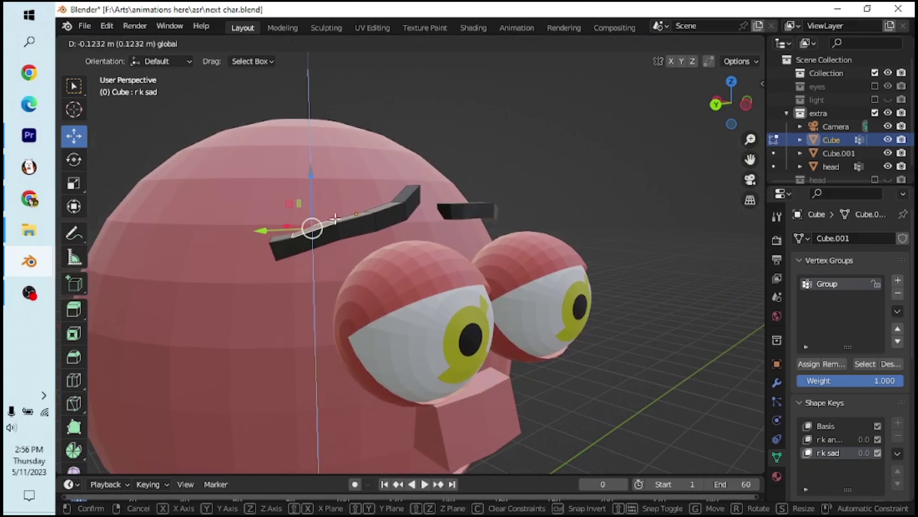
{"action": "left_click", "coordinate": [336, 217]}
{"action": "left_click", "coordinate": [350, 216]}
{"action": "key", "text": "g"}
{"action": "left_click", "coordinate": [369, 238]}
Test the sad key's strength, then add a shape key to the other brow and enter Edit Mode
{"action": "key", "text": "Tab"}
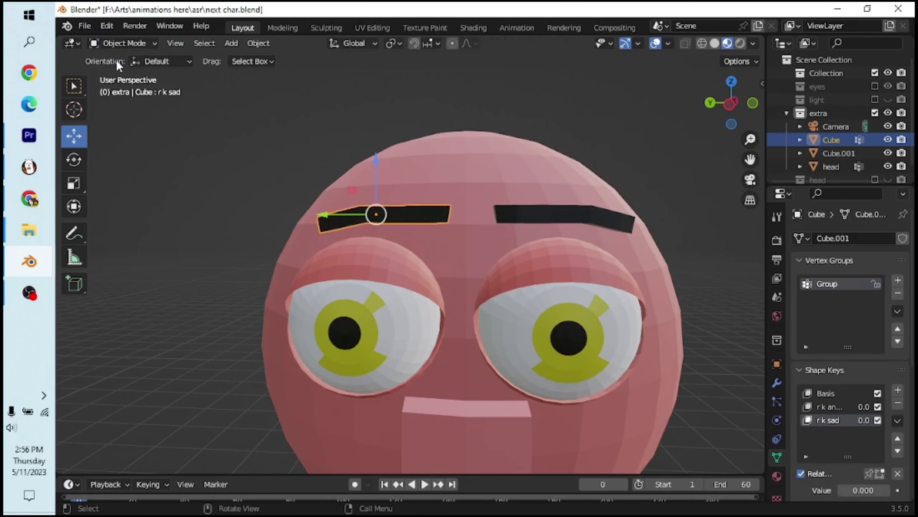
{"action": "left_click_drag", "start_coordinate": [846, 488], "coordinate": [868, 489]}
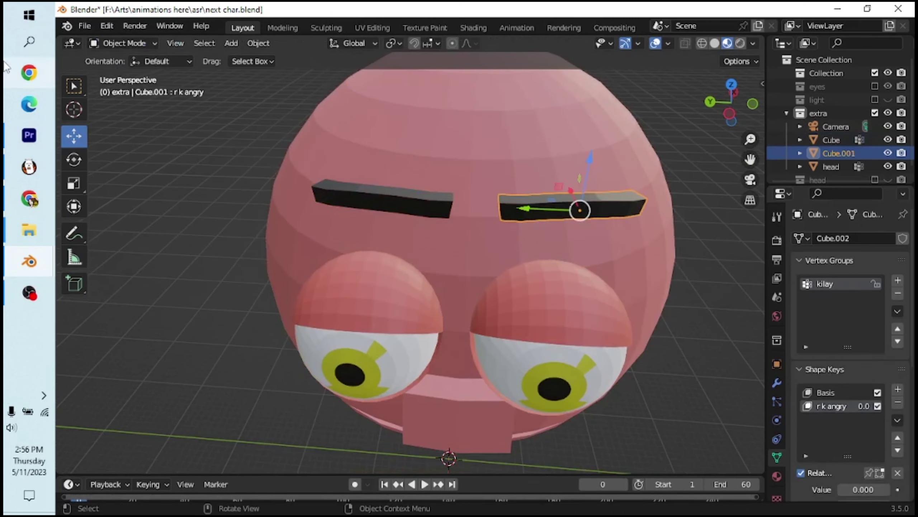
{"action": "left_click", "coordinate": [123, 43]}
{"action": "left_click", "coordinate": [120, 43]}
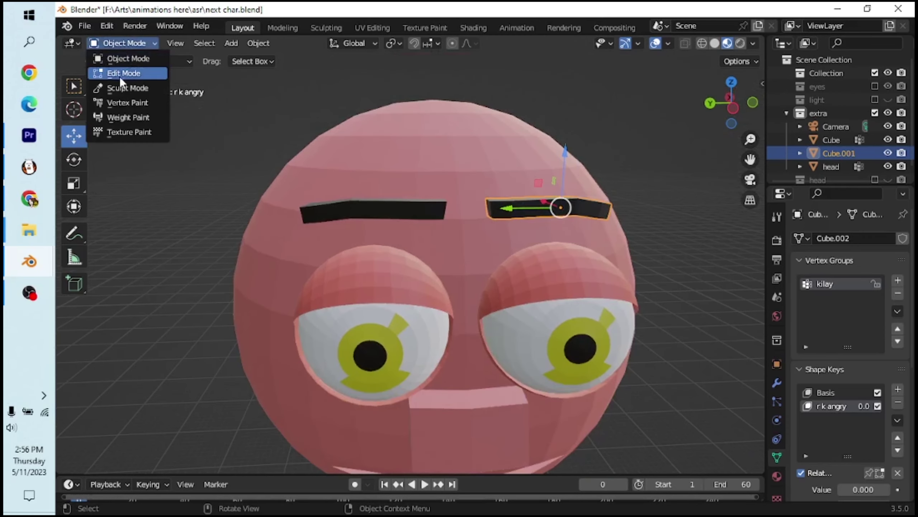
{"action": "left_click", "coordinate": [123, 61]}
{"action": "left_click", "coordinate": [123, 43]}
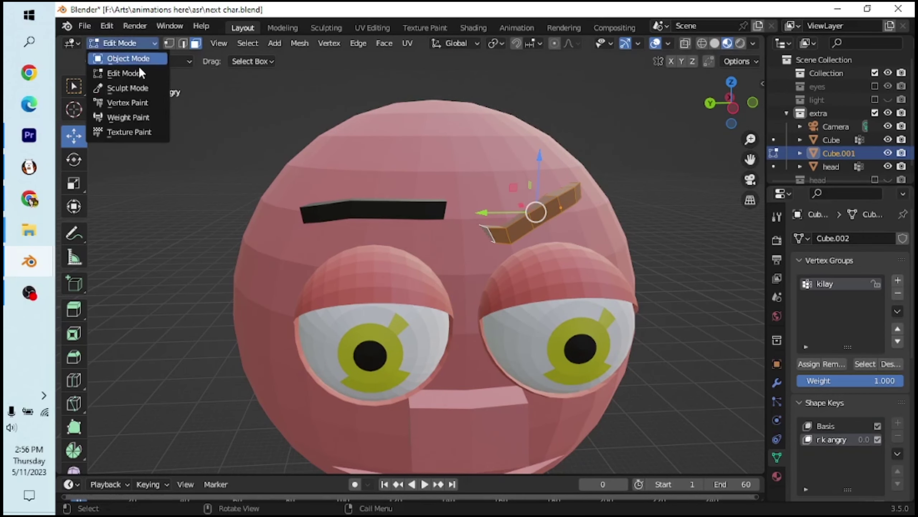
{"action": "left_click", "coordinate": [898, 389]}
{"action": "type", "text": "r k sad"}
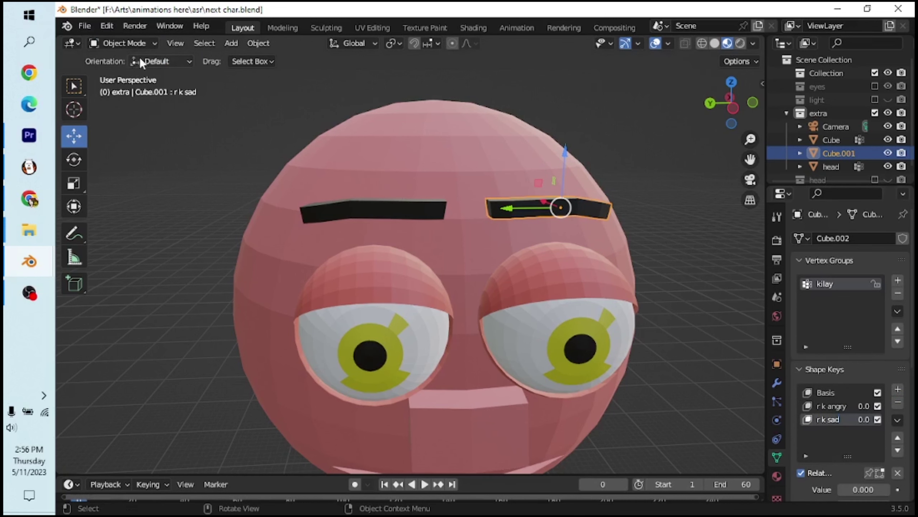
{"action": "left_click", "coordinate": [123, 43]}
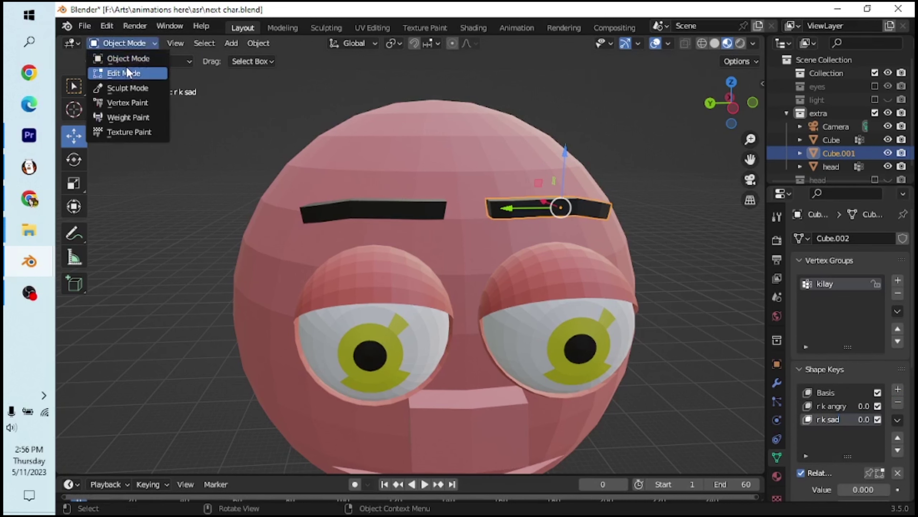
{"action": "left_click", "coordinate": [123, 70]}
Tilt the brow's outer end down and raise its inner end into a sad slant
{"action": "left_click", "coordinate": [74, 159]}
{"action": "mouse_move", "coordinate": [614, 218]}
{"action": "left_mouse_down"}
{"action": "mouse_move", "coordinate": [587, 180]}
{"action": "mouse_move", "coordinate": [566, 179]}
{"action": "mouse_move", "coordinate": [566, 199]}
{"action": "left_mouse_up"}
{"action": "left_click", "coordinate": [73, 136]}
{"action": "left_click", "coordinate": [496, 213]}
{"action": "left_click_drag", "start_coordinate": [496, 214], "coordinate": [496, 199]}
{"action": "mouse_move", "coordinate": [497, 199]}
{"action": "middle_mouse_down"}
{"action": "mouse_move", "coordinate": [580, 226]}
{"action": "mouse_move", "coordinate": [610, 224]}
{"action": "mouse_move", "coordinate": [598, 202]}
{"action": "mouse_move", "coordinate": [607, 201]}
{"action": "mouse_move", "coordinate": [622, 170]}
{"action": "middle_mouse_up"}
{"action": "key", "text": "2"}
Back in Object Mode, preview r k sad at 0.580 and select the other eyebrow
{"action": "left_click", "coordinate": [123, 43]}
{"action": "left_click", "coordinate": [119, 56]}
{"action": "mouse_move", "coordinate": [857, 489]}
{"action": "left_mouse_down"}
{"action": "mouse_move", "coordinate": [868, 489]}
{"action": "mouse_move", "coordinate": [846, 489]}
{"action": "left_mouse_up"}
{"action": "left_click", "coordinate": [831, 140]}
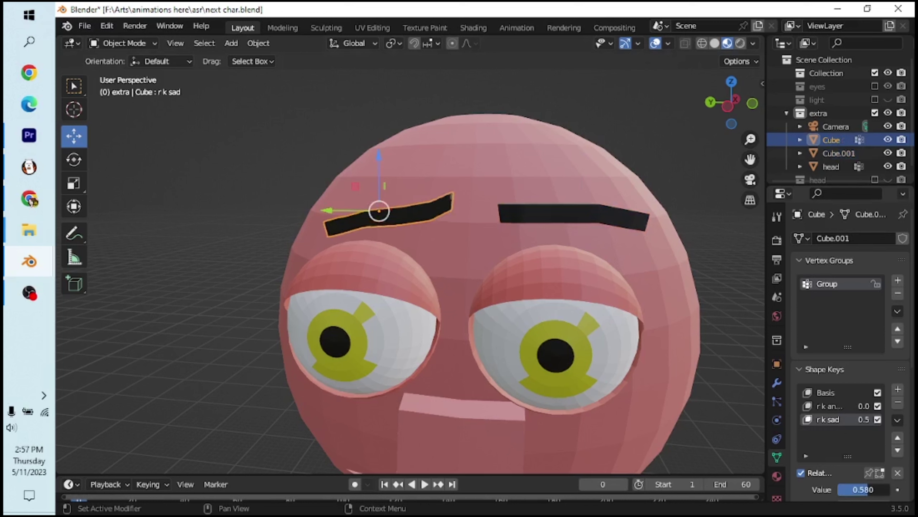
Join both eyebrows into the head and make the timeline area taller
{"action": "left_click", "coordinate": [559, 217], "text": "shift"}
{"action": "scroll", "coordinate": [506, 235], "scroll_direction": "down", "scroll_amount": 2}
{"action": "left_click", "coordinate": [459, 258], "text": "shift"}
{"action": "right_click", "coordinate": [456, 185]}
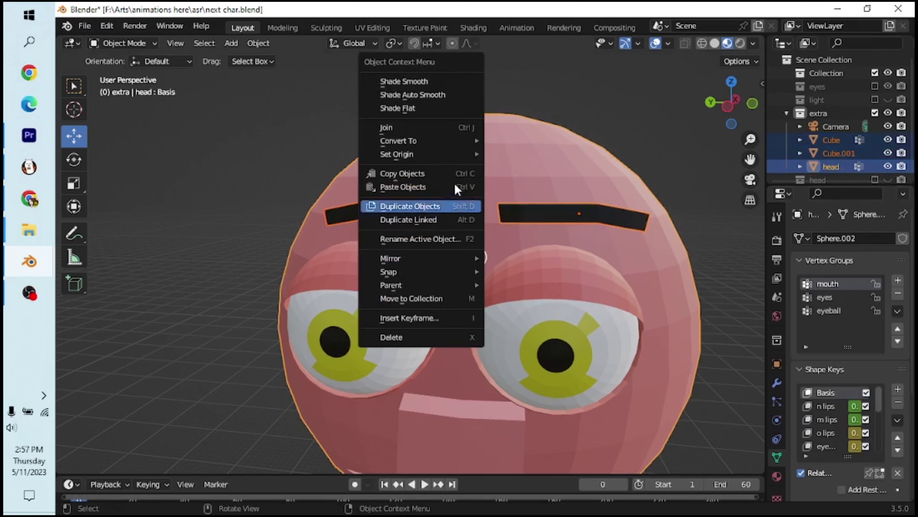
{"action": "left_click", "coordinate": [439, 128]}
{"action": "left_click_drag", "start_coordinate": [508, 417], "coordinate": [508, 420]}
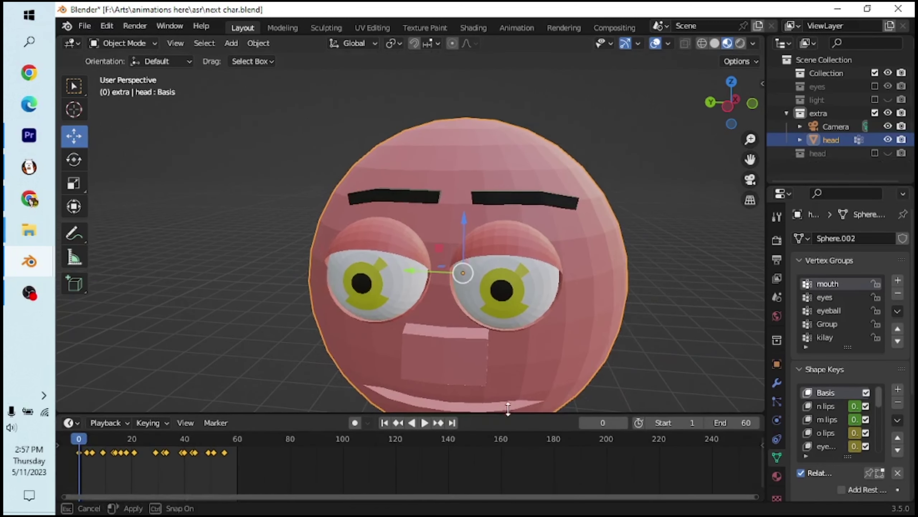
Preview the combined r k angry key, then reset it to zero
{"action": "left_click", "coordinate": [832, 338]}
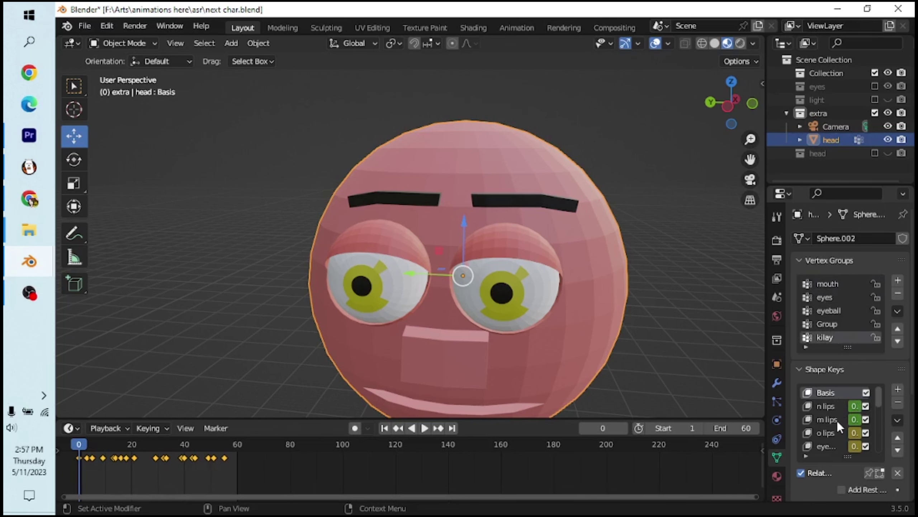
{"action": "scroll", "coordinate": [834, 426], "scroll_direction": "down", "scroll_amount": 5}
{"action": "left_click", "coordinate": [825, 420]}
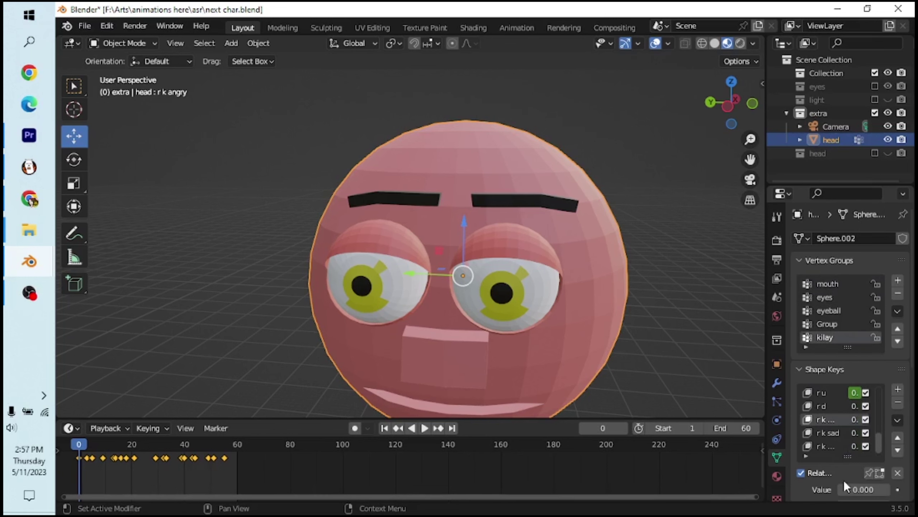
{"action": "left_click_drag", "start_coordinate": [854, 489], "coordinate": [889, 489]}
{"action": "left_click", "coordinate": [81, 444]}
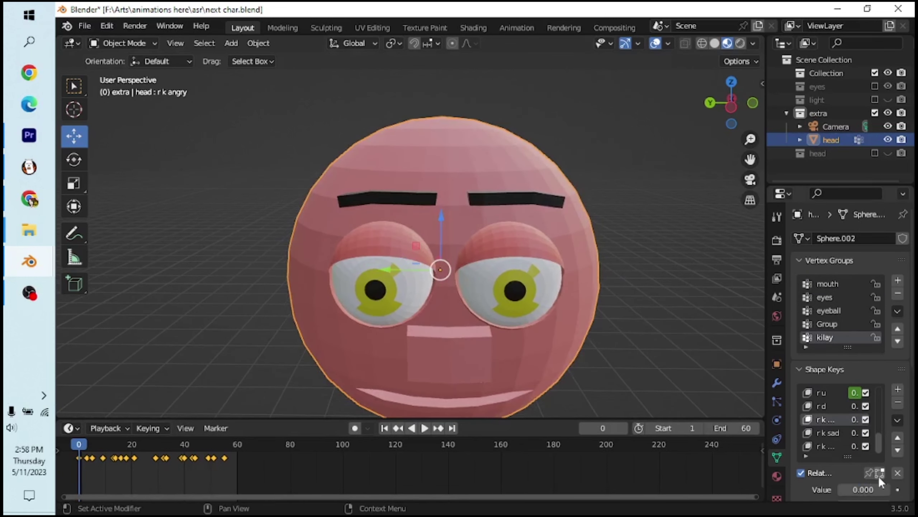
{"action": "scroll", "coordinate": [883, 477], "scroll_direction": "down", "scroll_amount": 3}
Keyframe r k sad at 0, then move to frame 8
{"action": "left_click", "coordinate": [833, 393]}
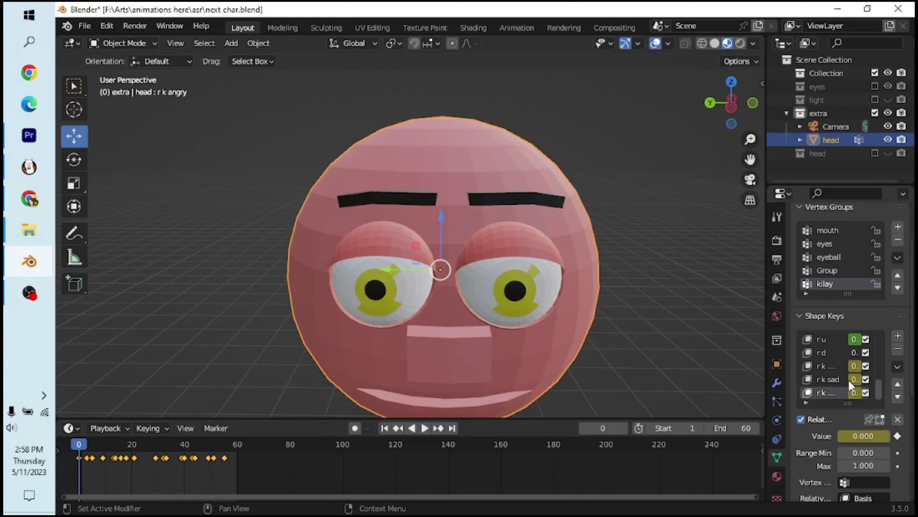
{"action": "left_click", "coordinate": [829, 392]}
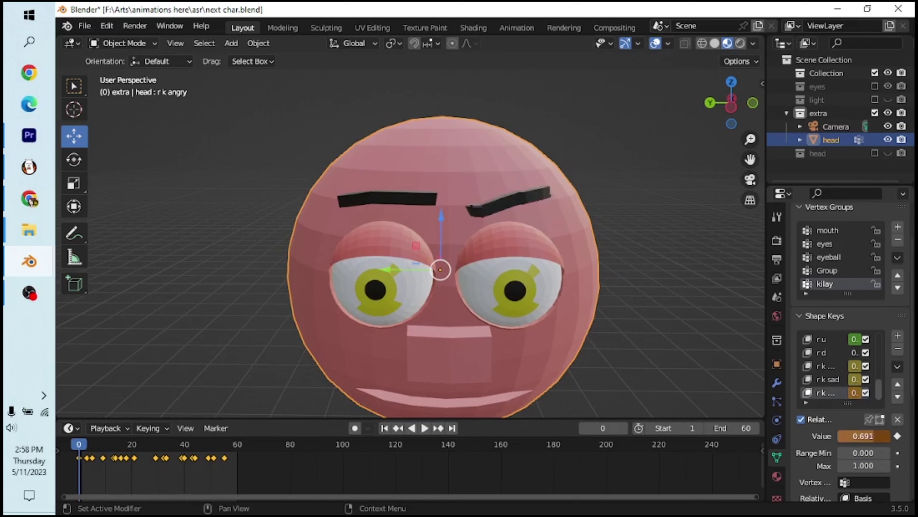
{"action": "left_click", "coordinate": [828, 379]}
{"action": "left_click_drag", "start_coordinate": [863, 436], "coordinate": [831, 435]}
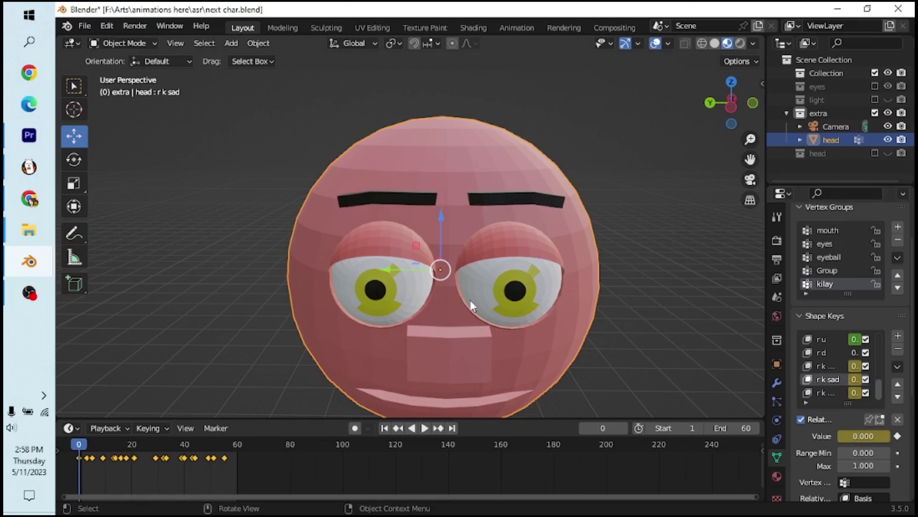
{"action": "left_click_drag", "start_coordinate": [81, 447], "coordinate": [100, 444]}
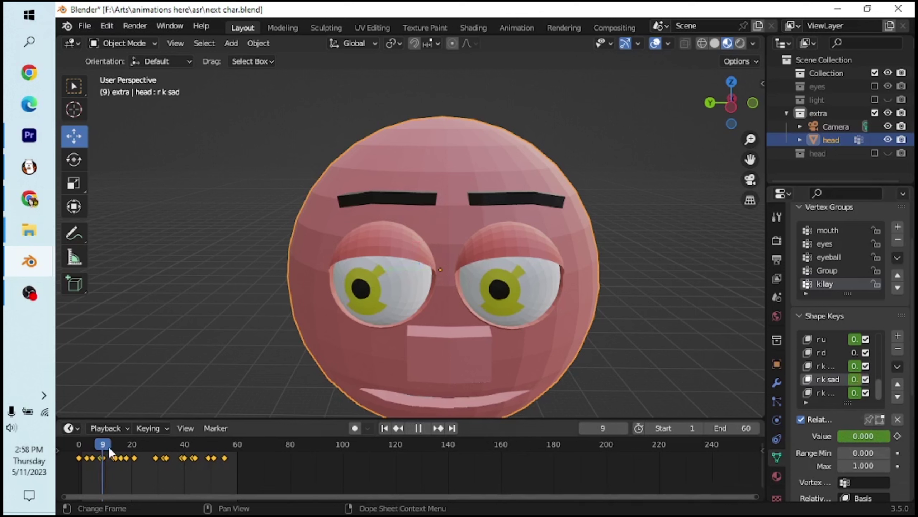
Set r k sad to full strength at frame 12 and preview the animation
{"action": "left_click_drag", "start_coordinate": [100, 445], "coordinate": [108, 445]}
{"action": "left_click_drag", "start_coordinate": [842, 436], "coordinate": [875, 436]}
{"action": "key", "text": "space"}
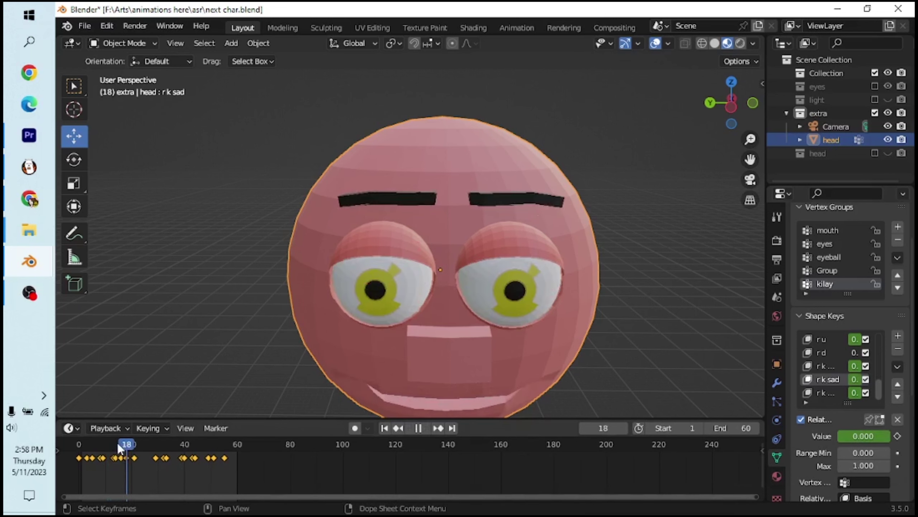
{"action": "left_click", "coordinate": [75, 448]}
{"action": "key", "text": "space"}
{"action": "left_click_drag", "start_coordinate": [846, 436], "coordinate": [878, 435]}
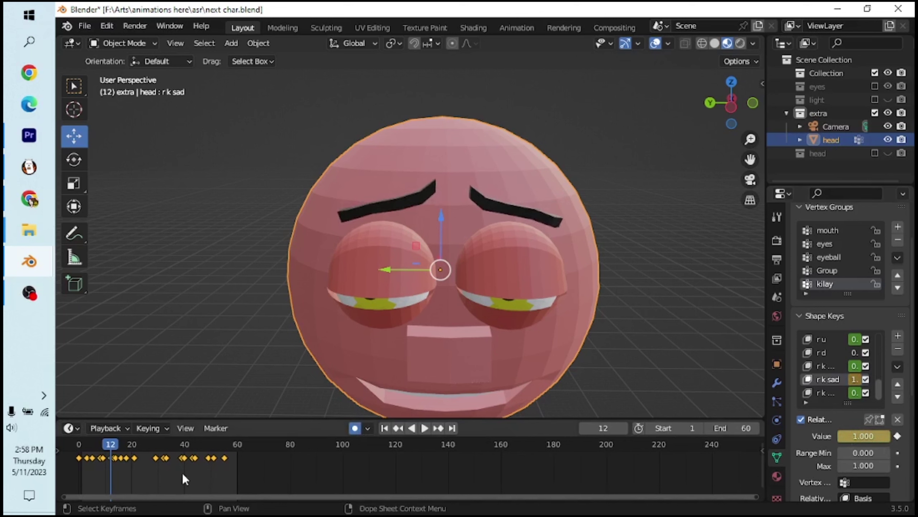
{"action": "left_click_drag", "start_coordinate": [116, 447], "coordinate": [136, 448]}
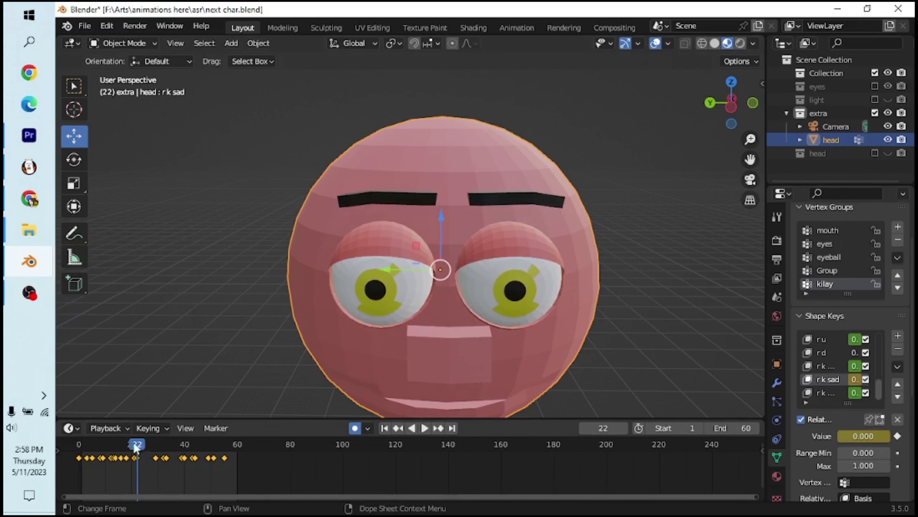
{"action": "left_click", "coordinate": [424, 428]}
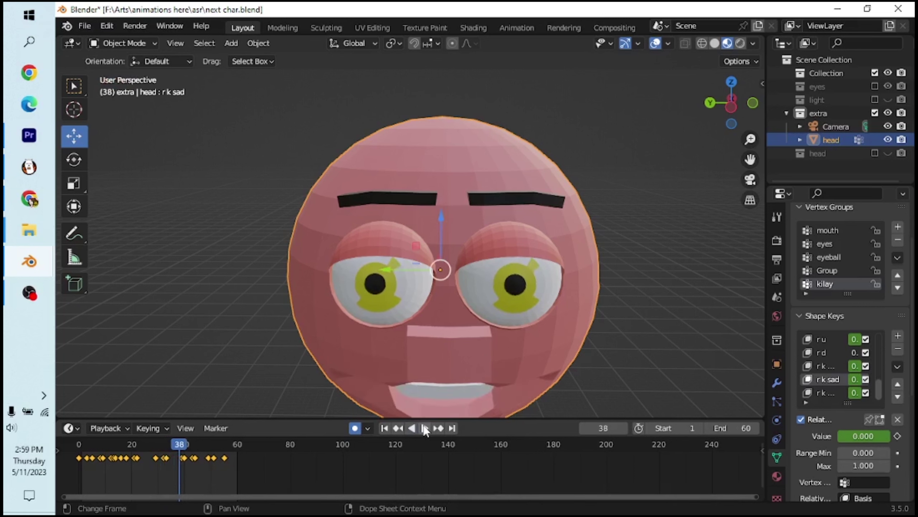
Keyframe r k angry at 0 on frame 38, then full a few frames later, and play back
{"action": "left_click", "coordinate": [898, 436]}
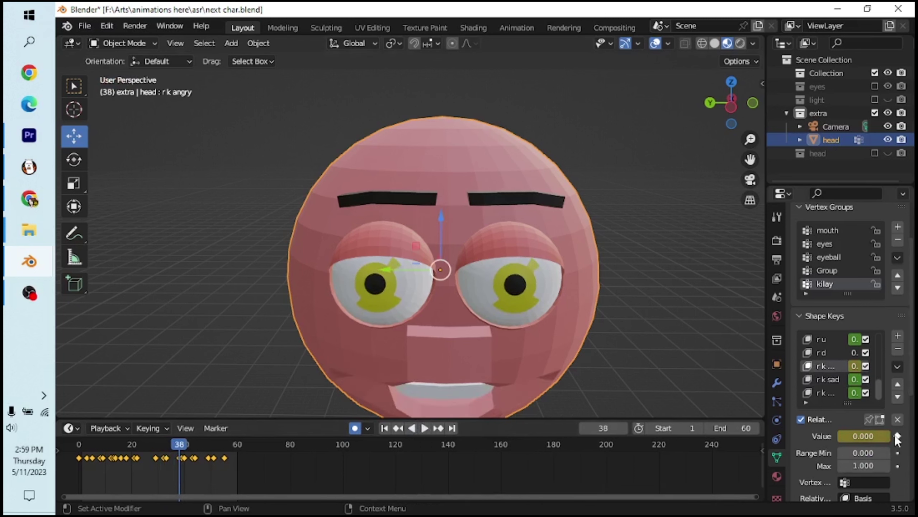
{"action": "key", "text": "Right"}
{"action": "key", "text": "Right"}
{"action": "key", "text": "Right"}
{"action": "key", "text": "Right"}
{"action": "key", "text": "Right"}
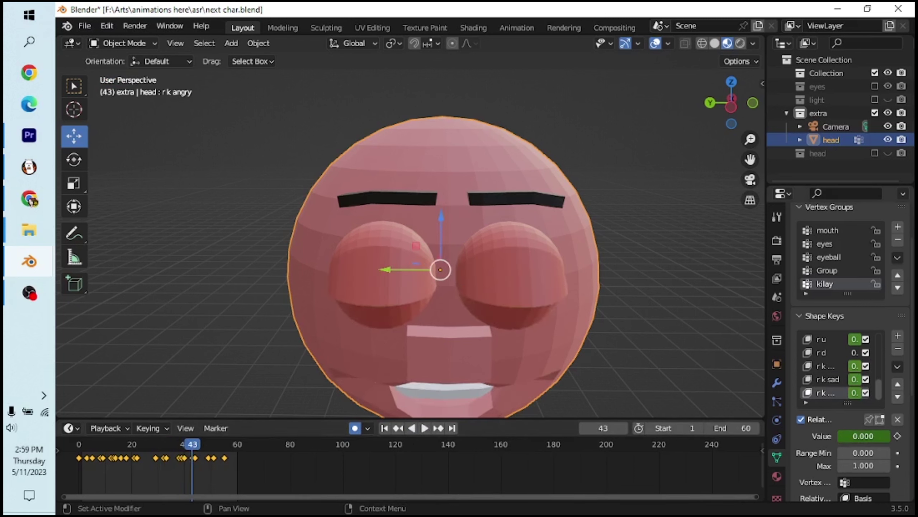
{"action": "left_click_drag", "start_coordinate": [847, 436], "coordinate": [889, 436]}
{"action": "key", "text": "Right"}
{"action": "key", "text": "Right"}
{"action": "key", "text": "Right"}
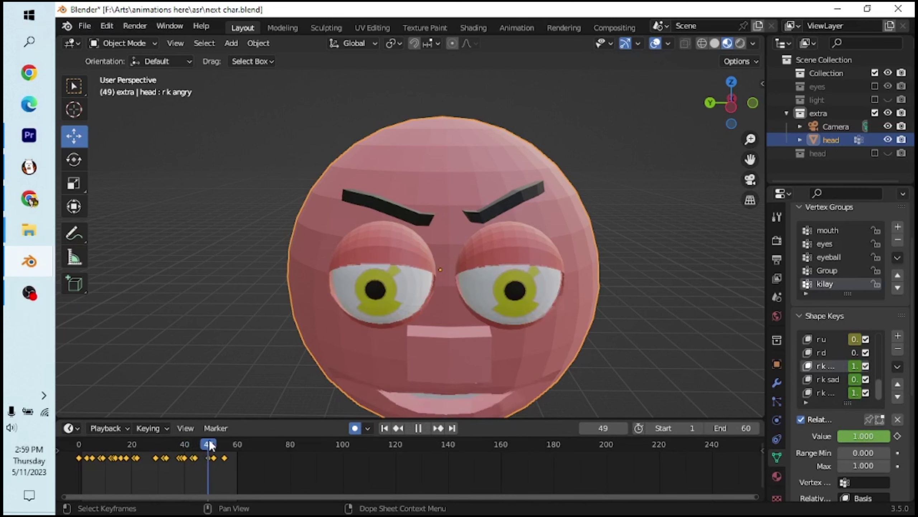
{"action": "key", "text": "Right"}
{"action": "key", "text": "Right"}
{"action": "key", "text": "Right"}
{"action": "key", "text": "space"}
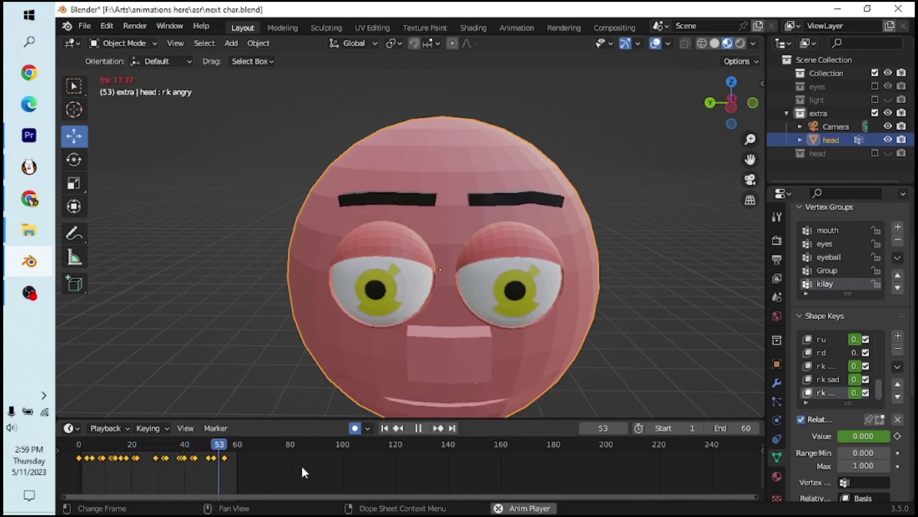
{"action": "key", "text": "space"}
{"action": "key", "text": "space"}
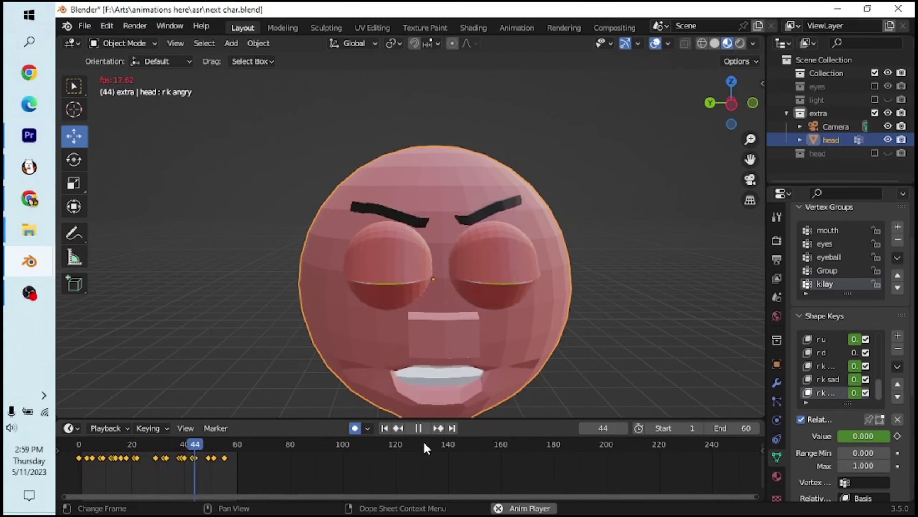
{"action": "key", "text": "space"}
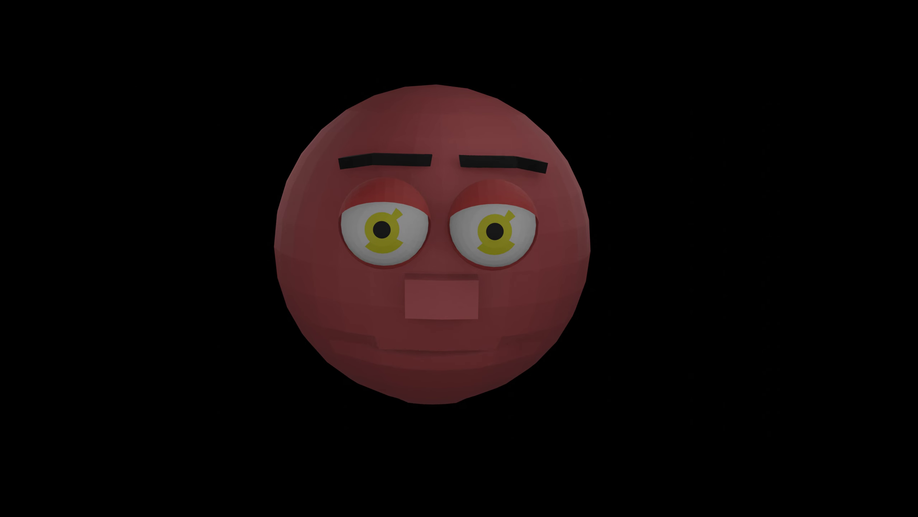